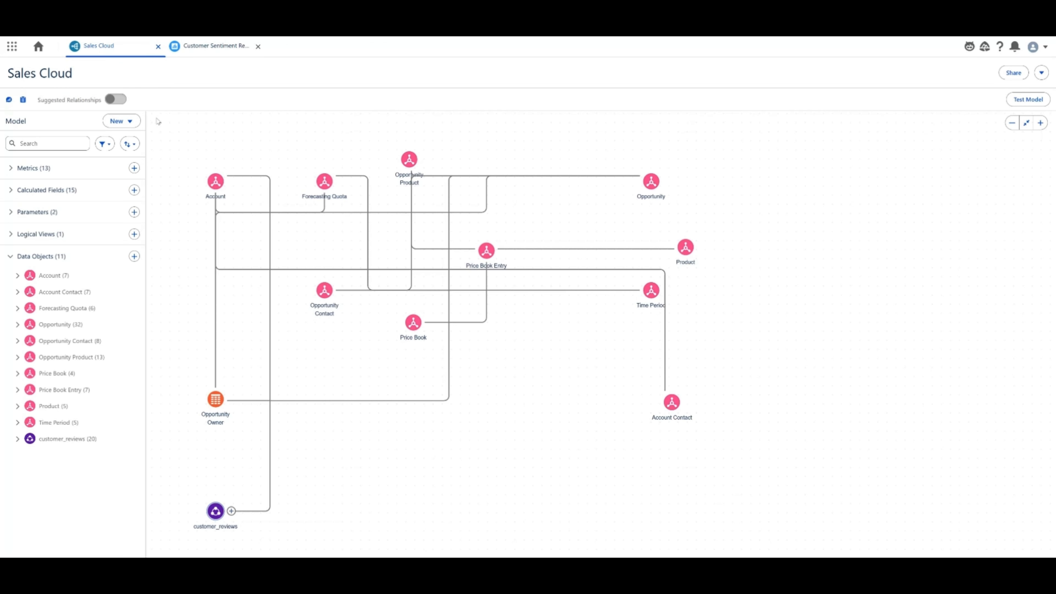
Step: Check which data lake objects are included in the semantic model, leaving the selection unchanged
left_click(130, 121)
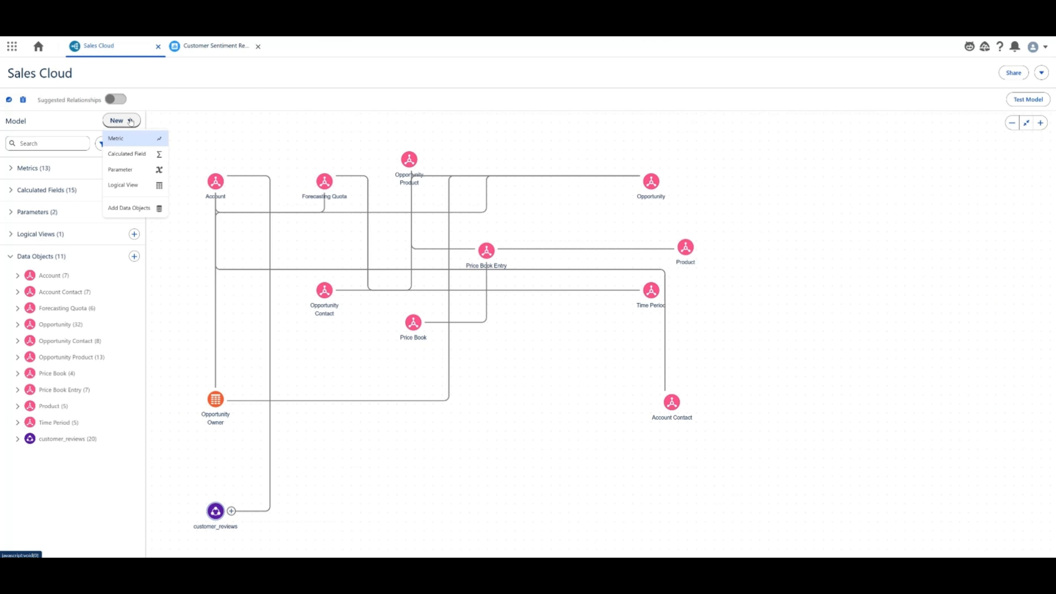
left_click(147, 206)
left_click(291, 258)
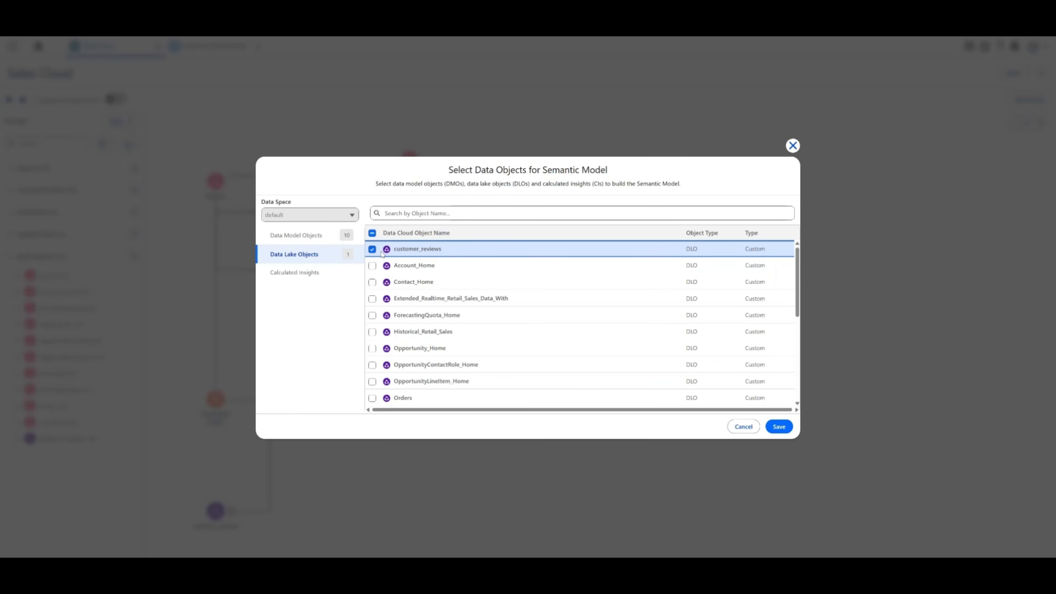
left_click(298, 272)
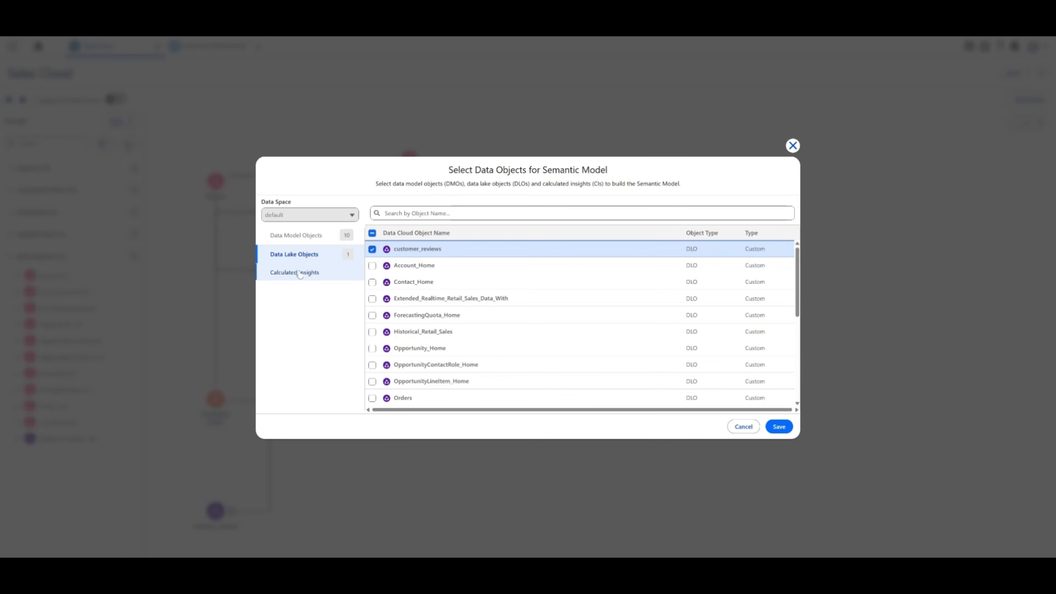
left_click(296, 258)
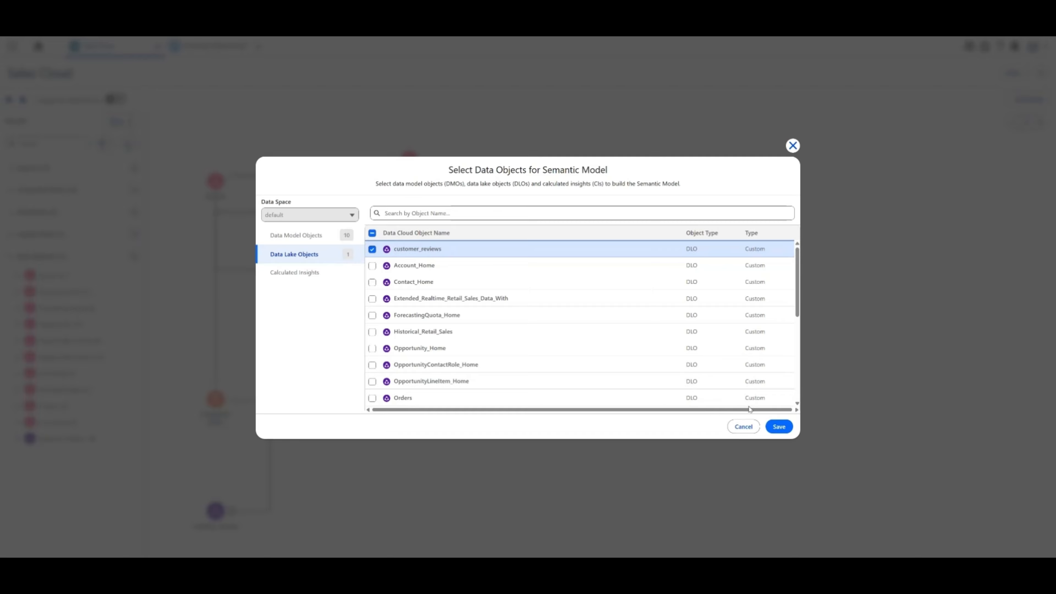
left_click(793, 146)
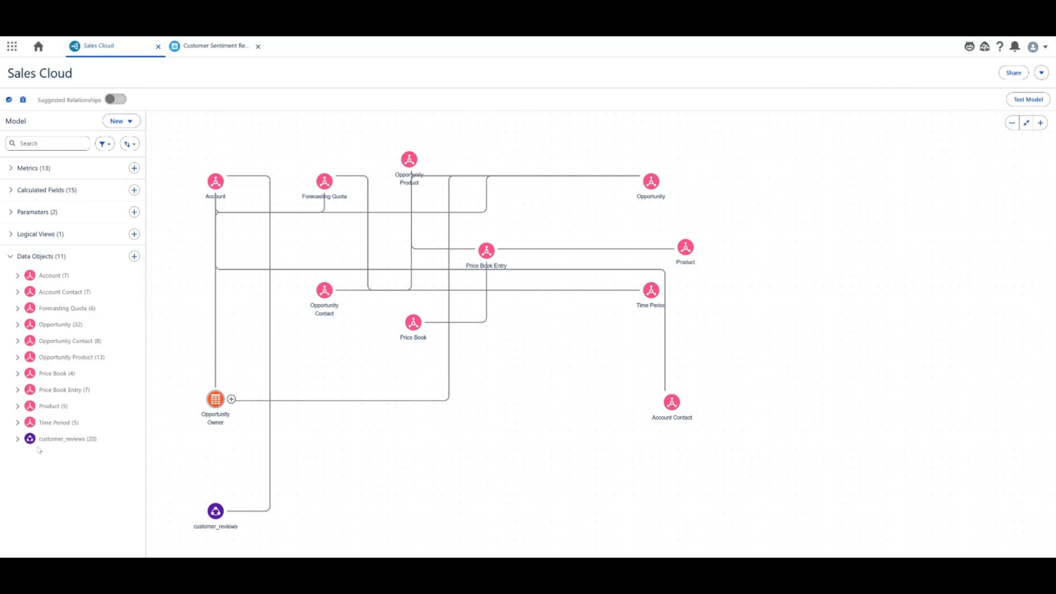
Step: Expand the customer_reviews data object in the model and look through its fields
left_click(54, 440)
scroll(55, 442, "down", 4)
scroll(55, 443, "down", 1)
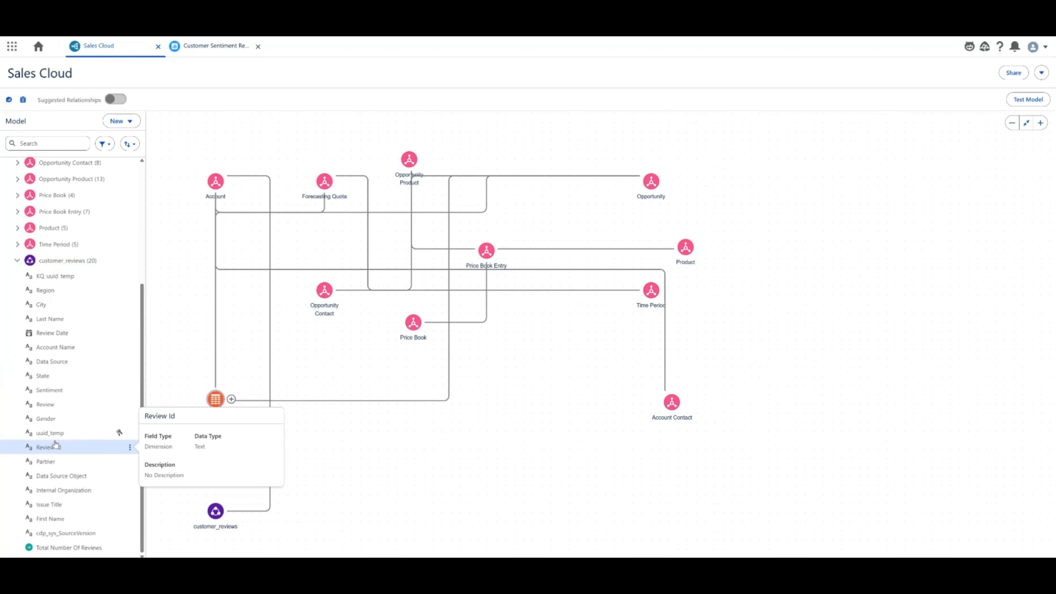
mouse_move(54, 395)
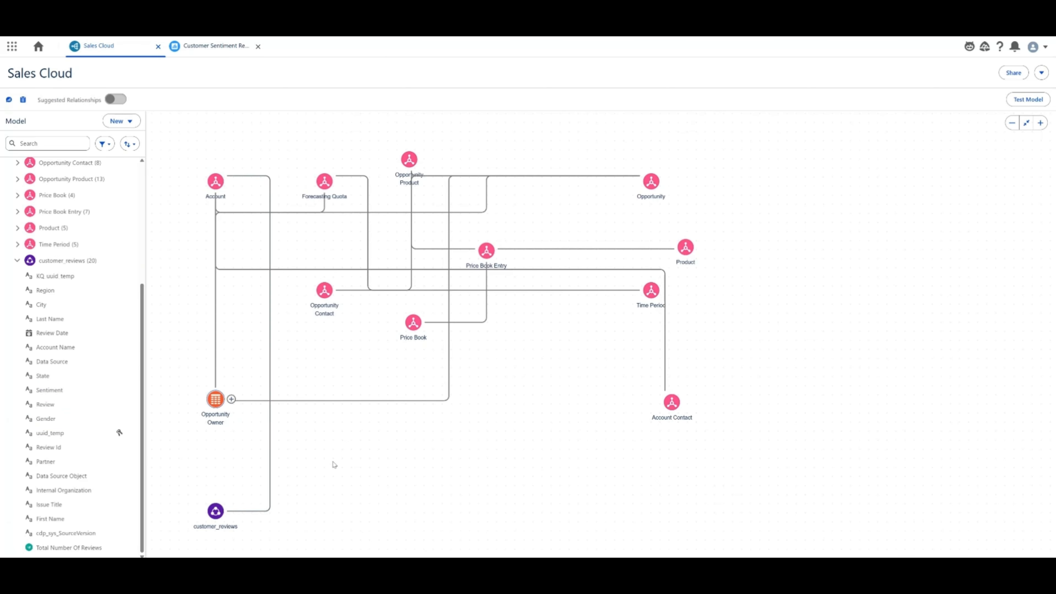
Step: Inspect the customer_reviews relationship to Account and preview its records sorted by Sentiment in ascending order
left_click(215, 513)
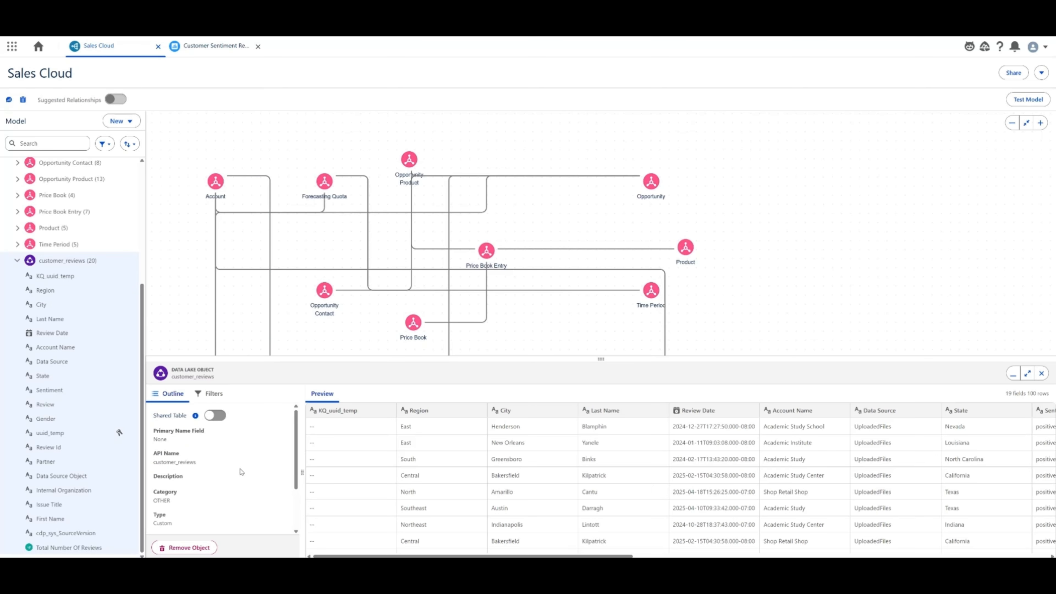
mouse_move(271, 344)
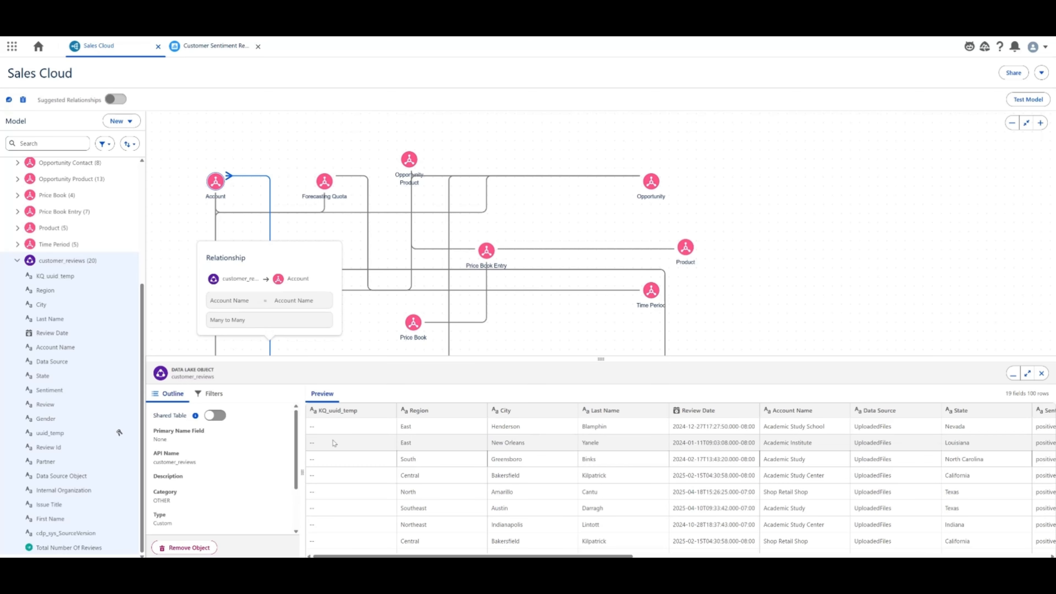
scroll(336, 442, "right", 5)
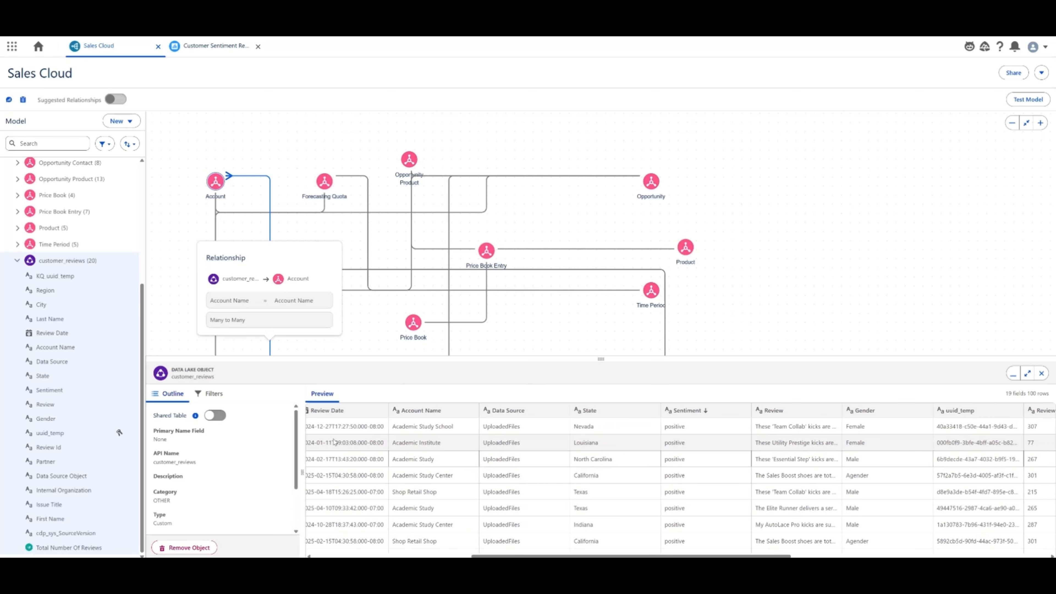
scroll(342, 438, "right", 1)
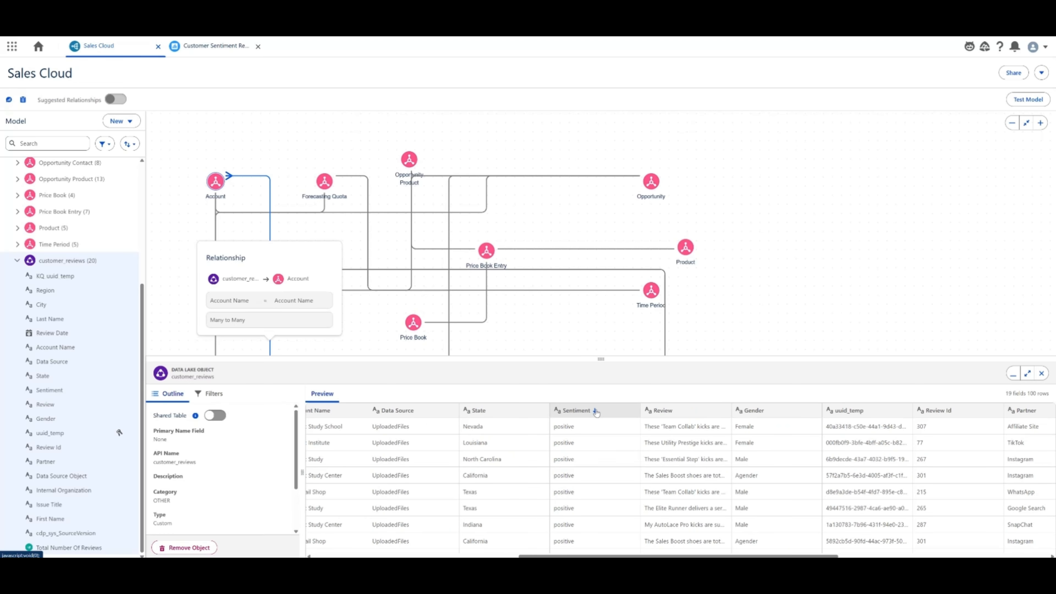
left_click(595, 411)
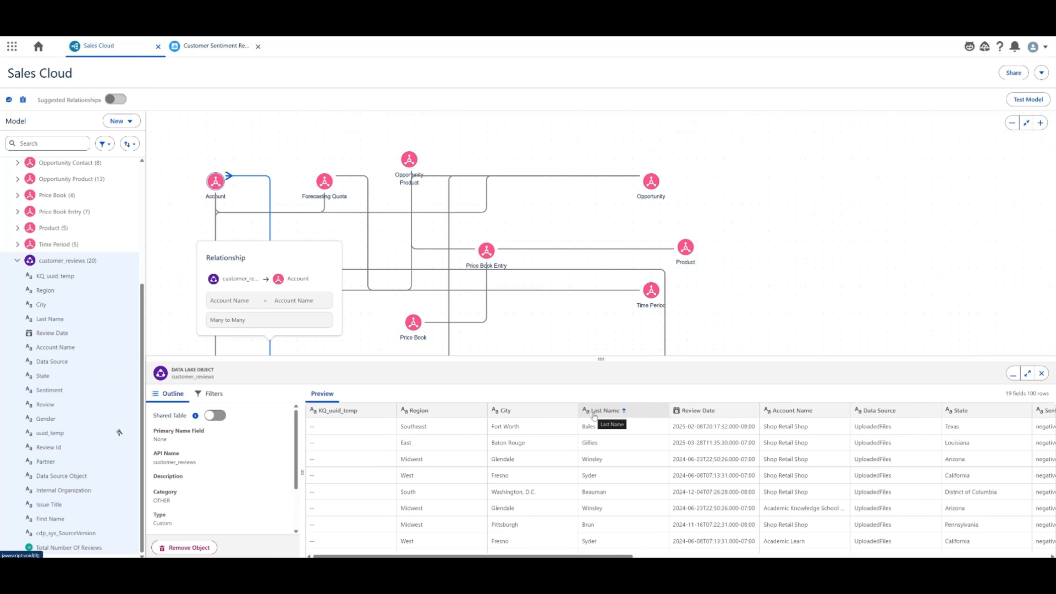
scroll(594, 416, "right", 10)
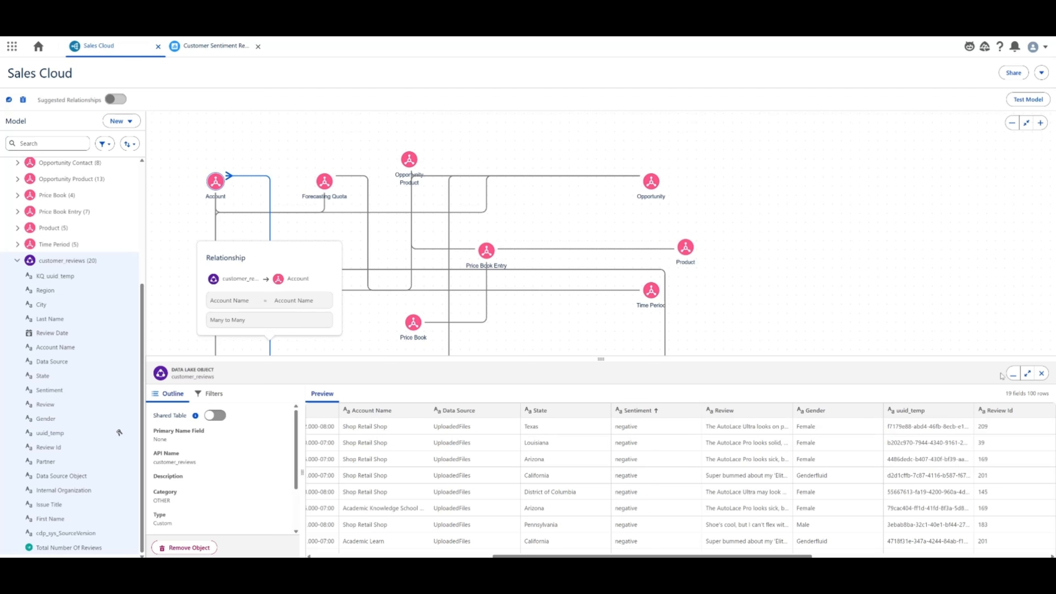
left_click(1042, 373)
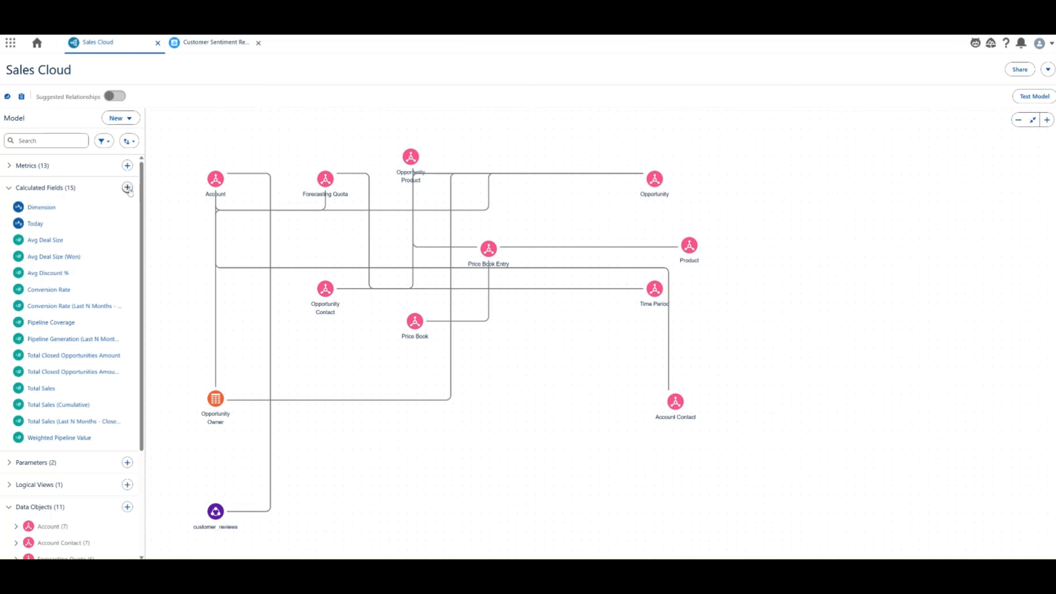
Step: Create a calculated field drafted by Einstein from the prompt "how many reviews and activity on social media exist" and save it
left_click(128, 190)
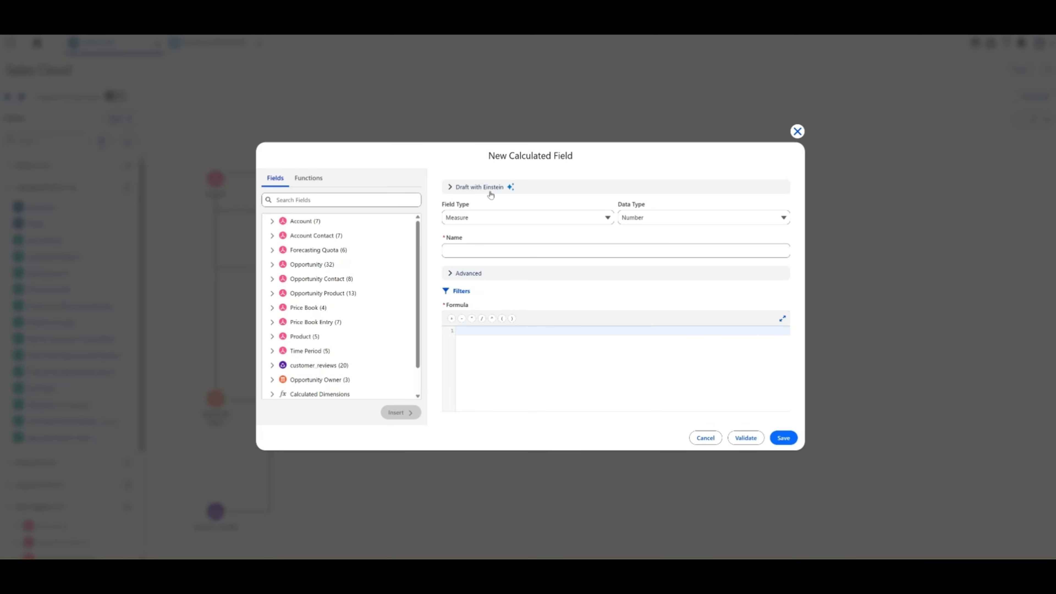
left_click(499, 188)
left_click(469, 220)
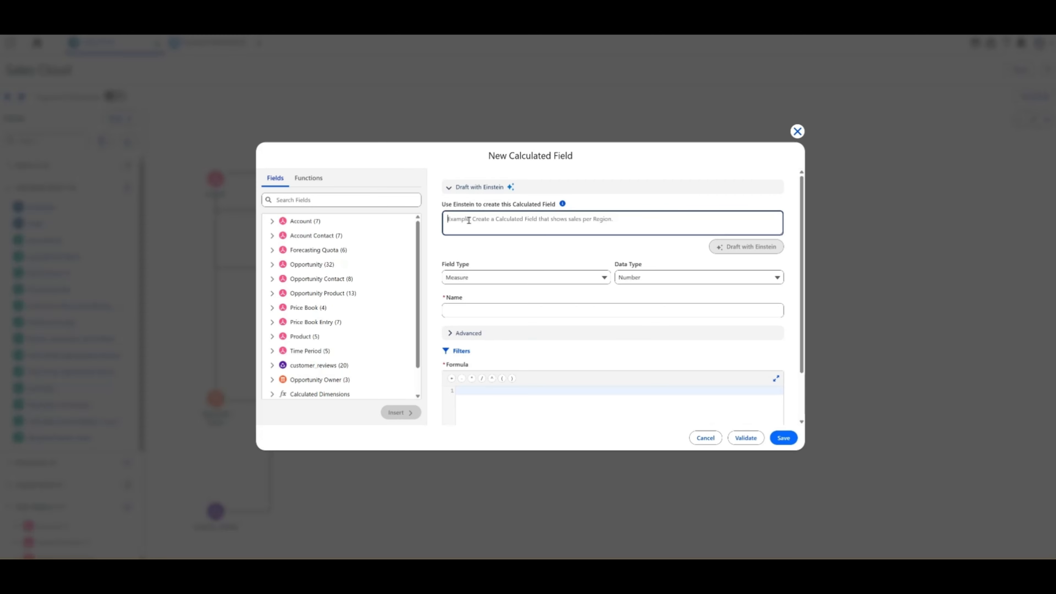
type("how")
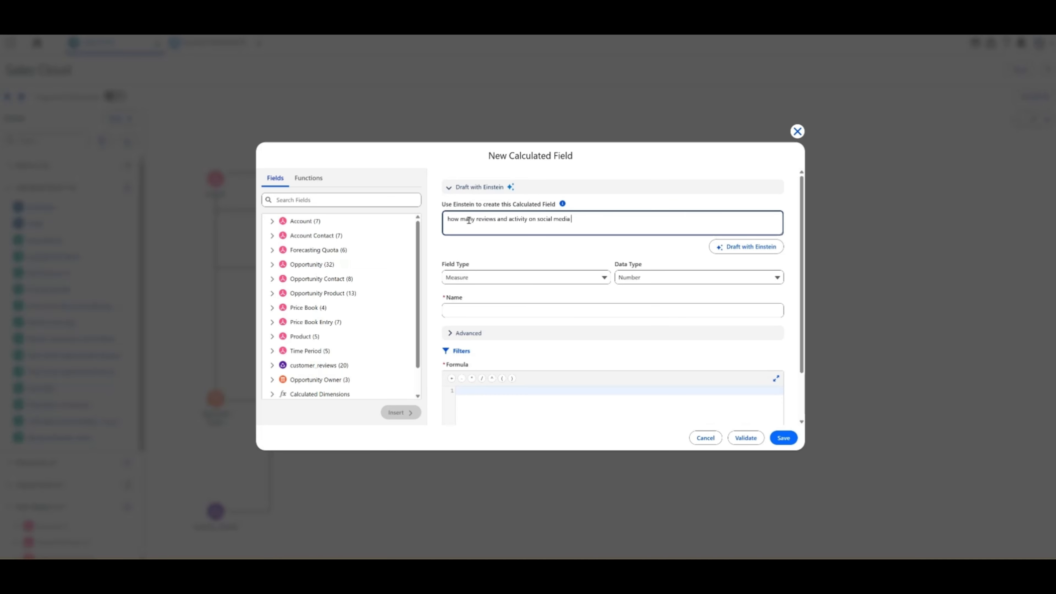
left_click(732, 248)
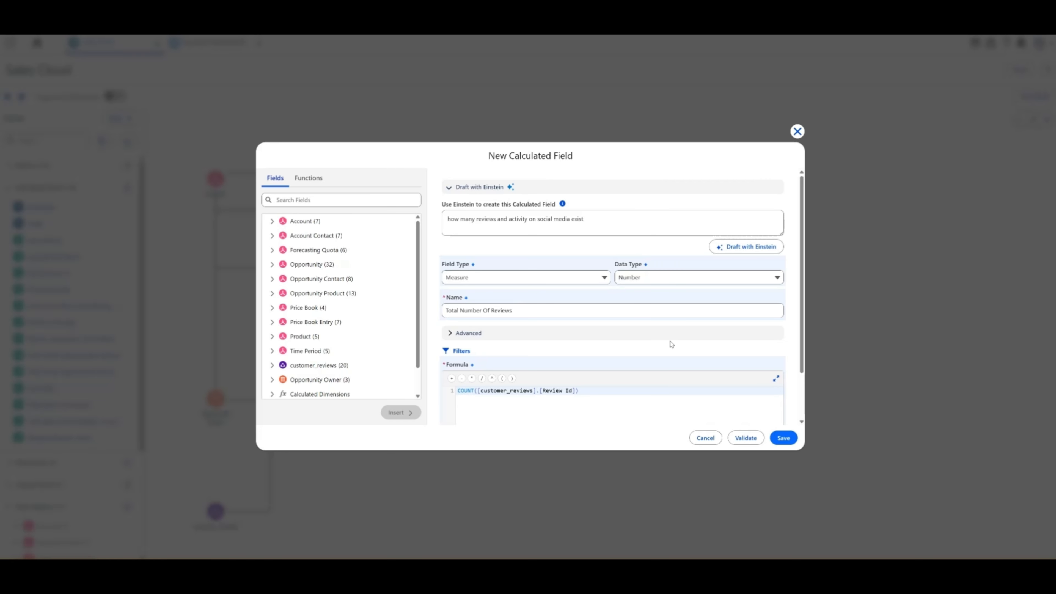
left_click(785, 438)
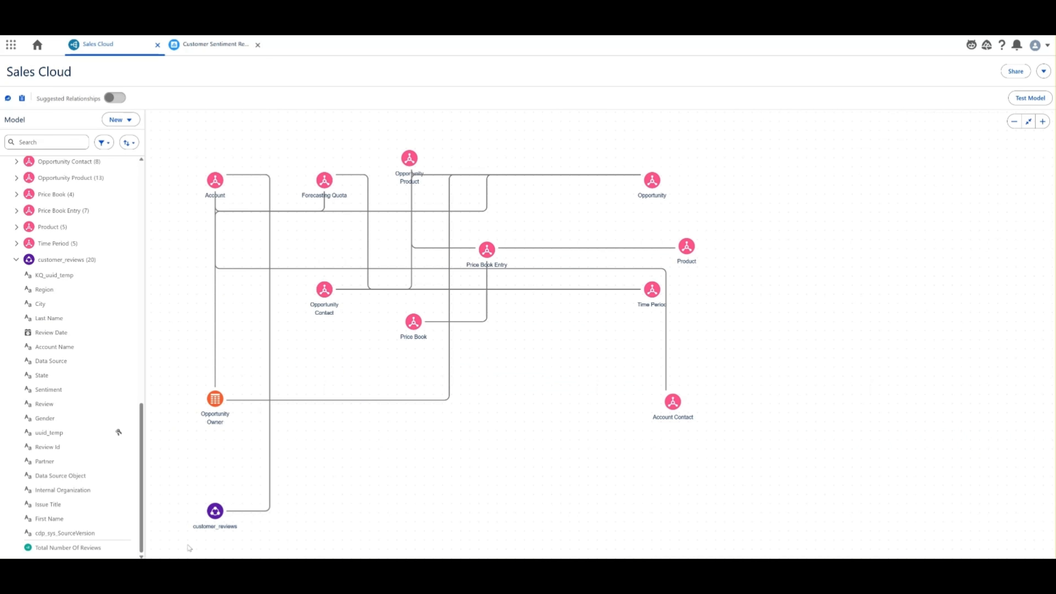
mouse_move(107, 551)
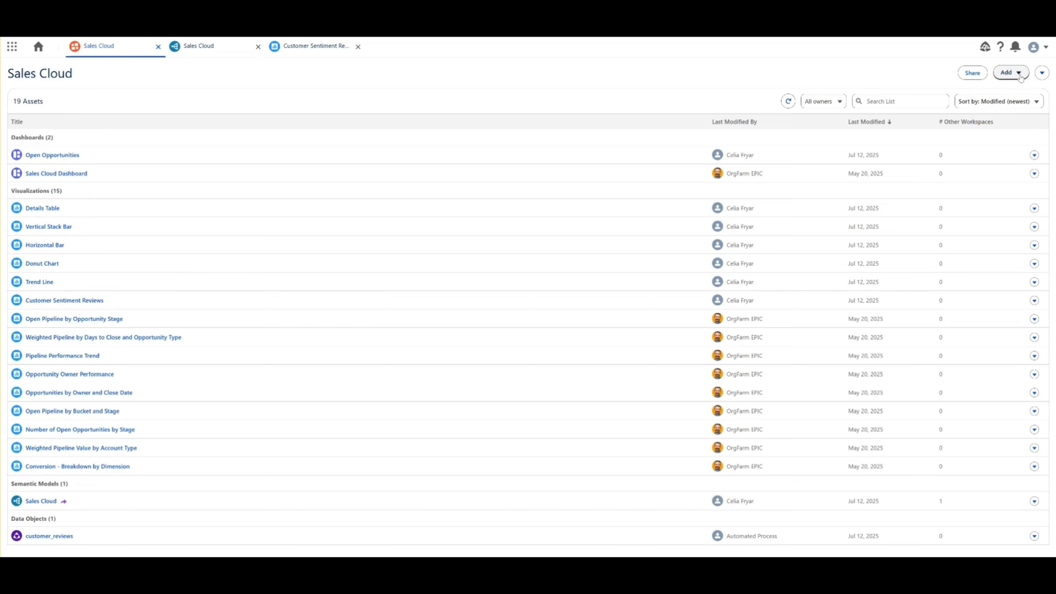
Step: Create a new visualization in the Sales Cloud workspace from the Sales Cloud semantic model
left_click(1010, 73)
left_click(1011, 103)
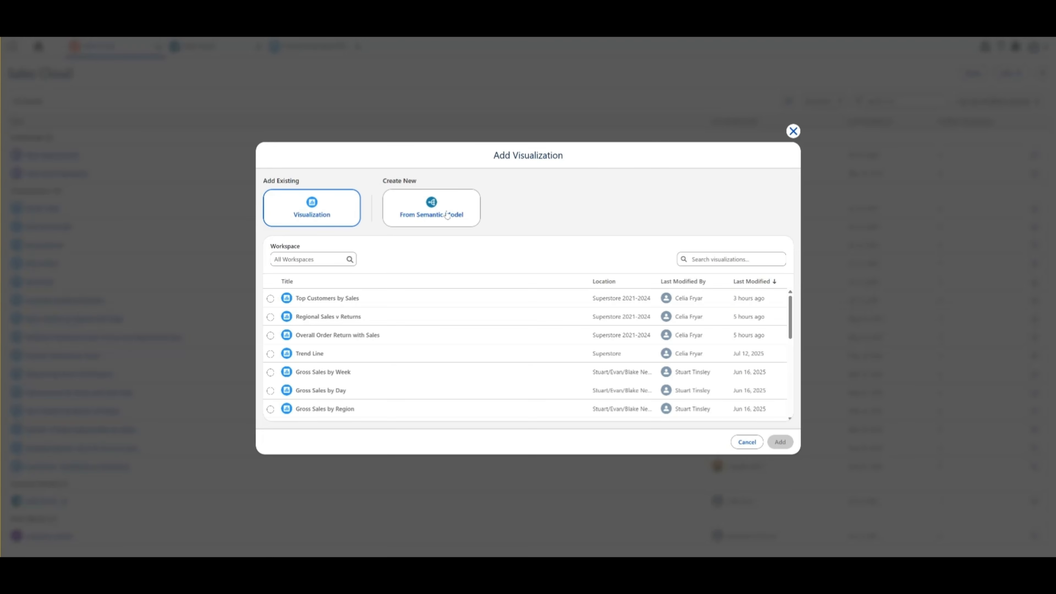
left_click(418, 215)
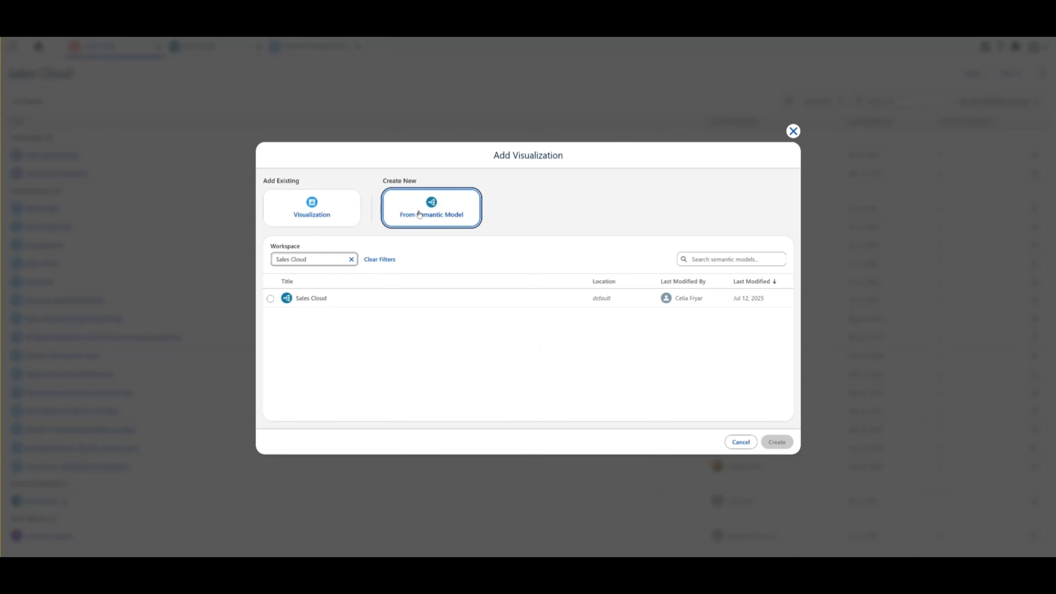
left_click(272, 299)
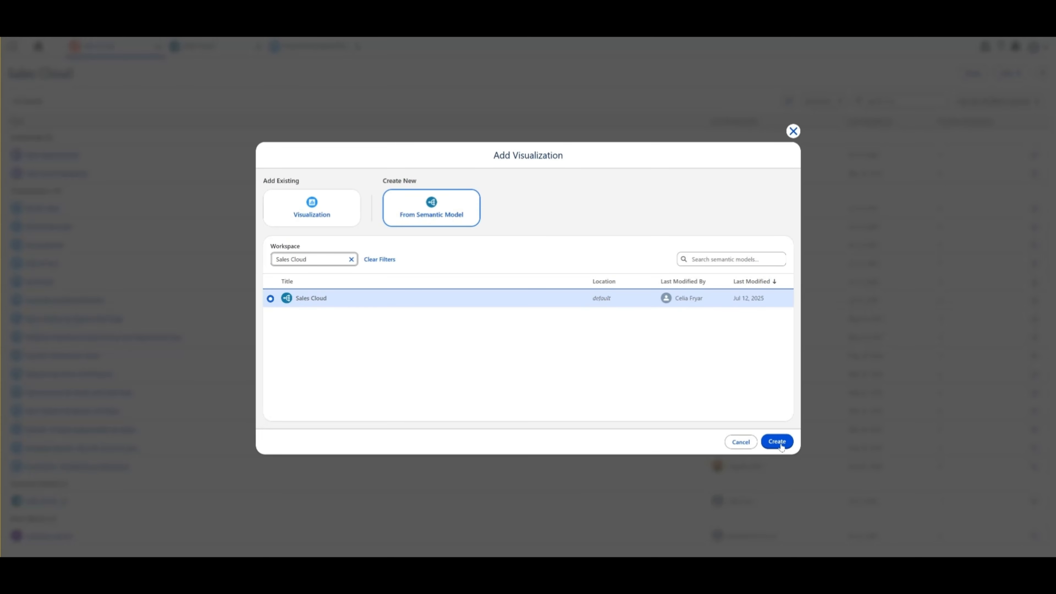
left_click(774, 442)
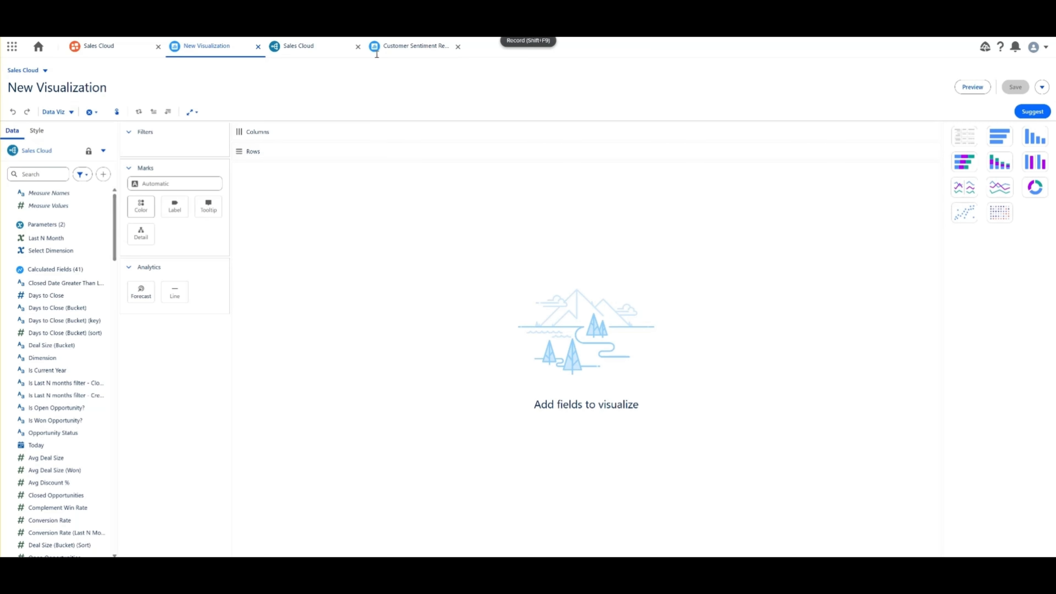
Step: Add a Review Date filter to the visualization with a range from Jan 1, 2024 to Apr 30, 2025
left_click(31, 173)
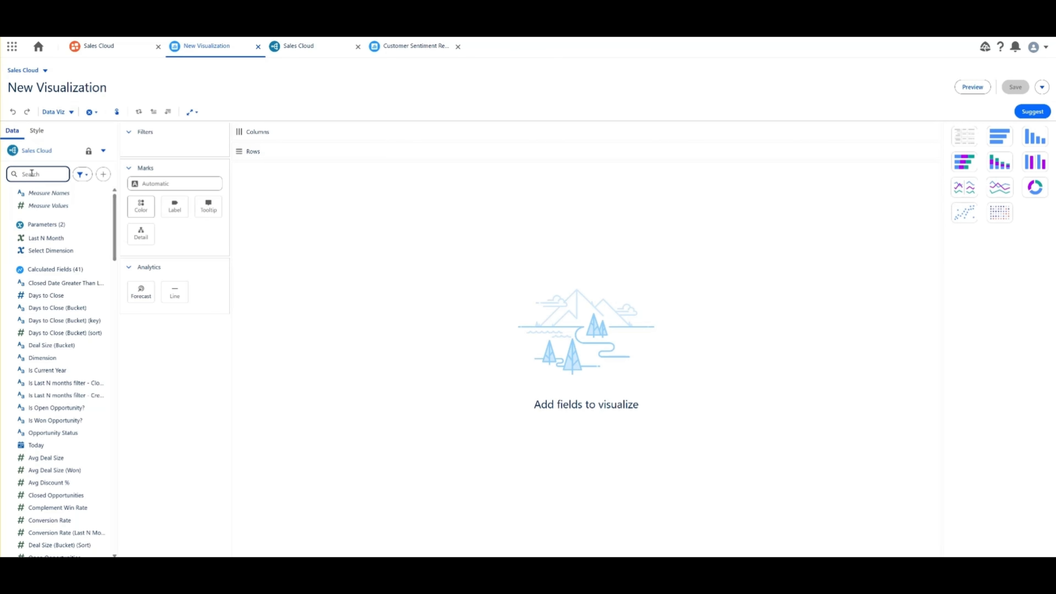
type("Revie")
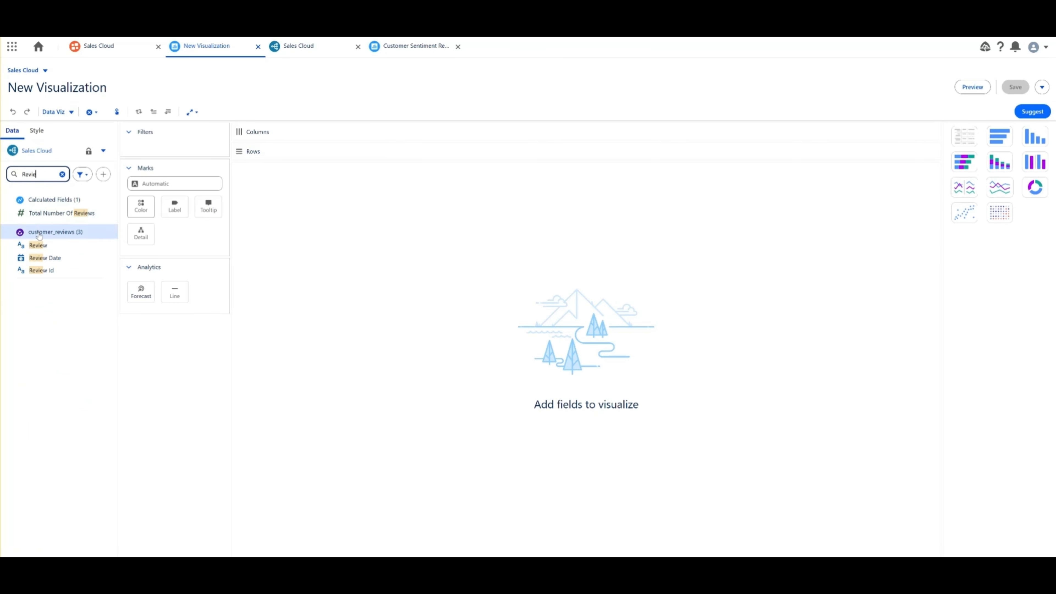
left_click_drag(45, 257, 136, 146)
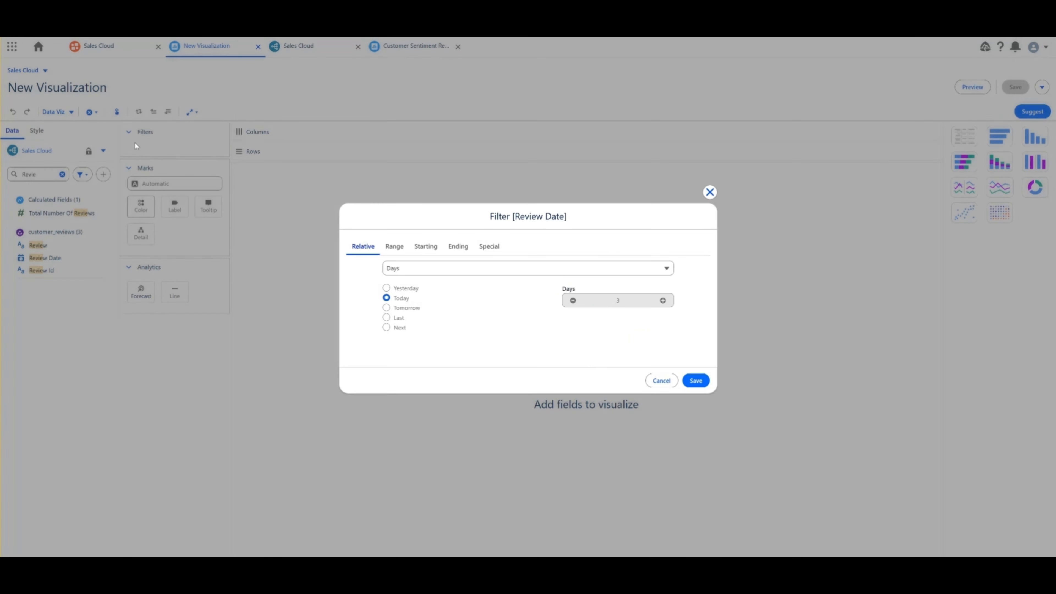
left_click(394, 247)
left_click(437, 247)
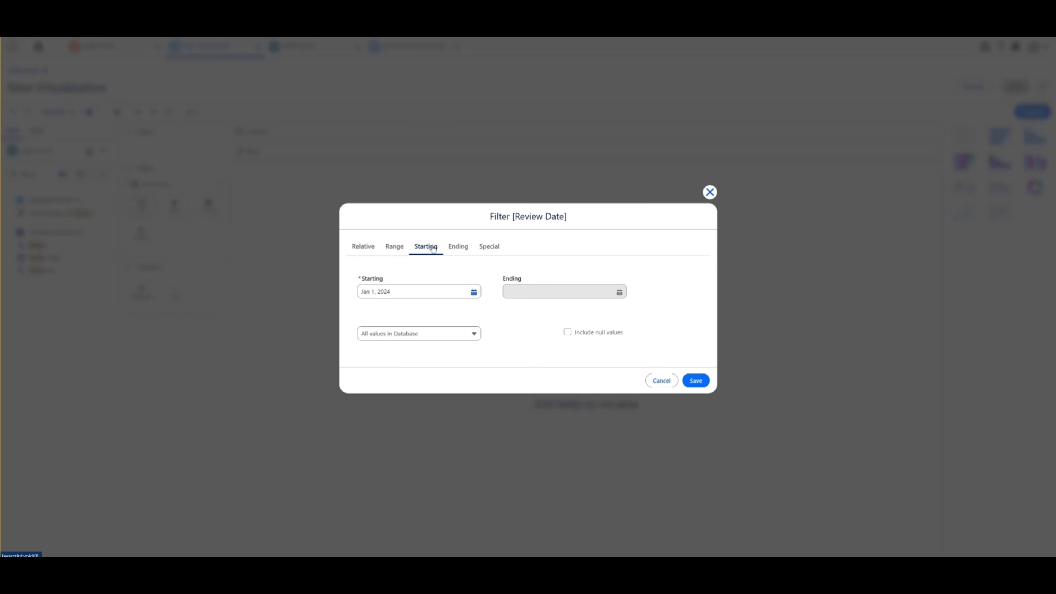
left_click(458, 246)
left_click(482, 248)
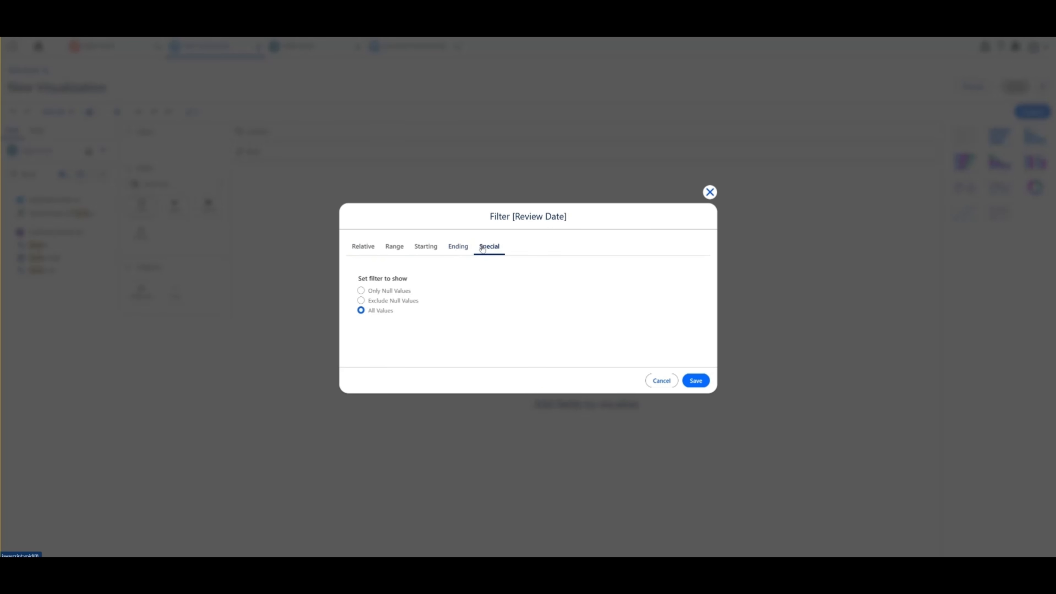
left_click(394, 247)
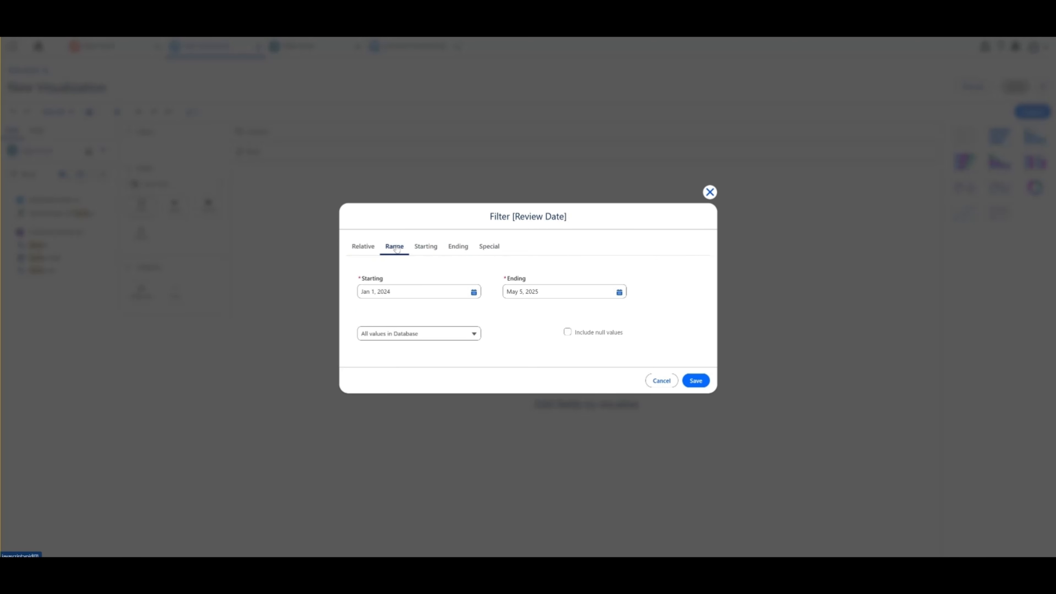
left_click(620, 293)
left_click(566, 342)
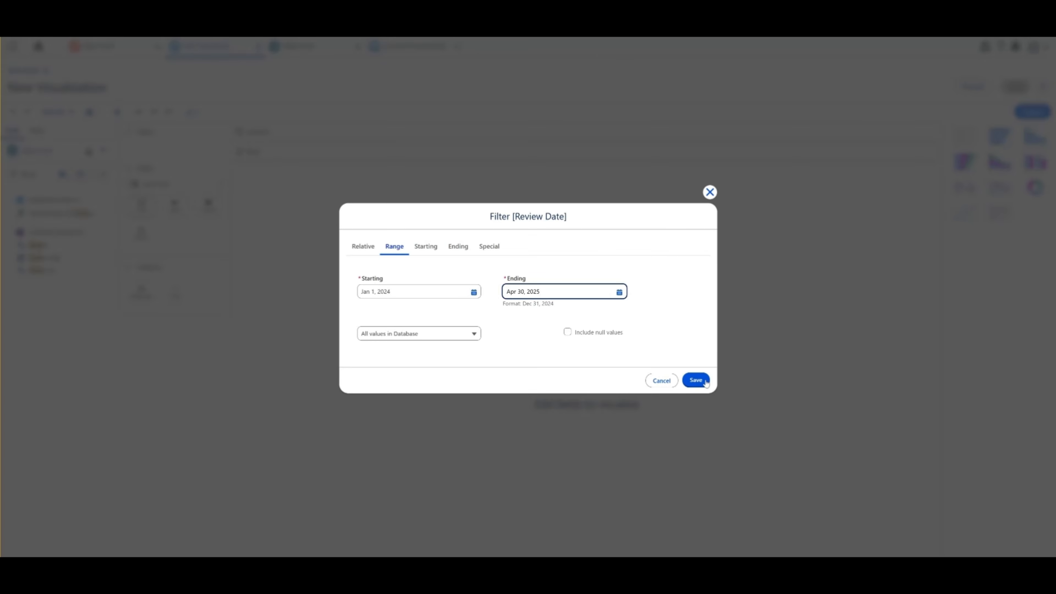
left_click(697, 380)
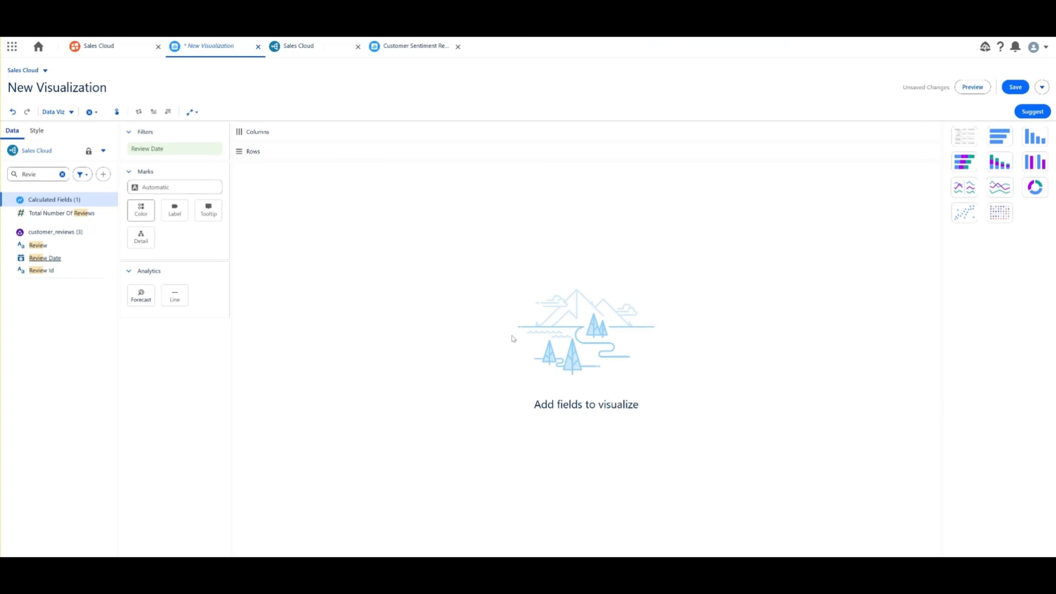
Step: Find the Review Date field of customer_reviews and add it to the visualization's columns
left_click(62, 174)
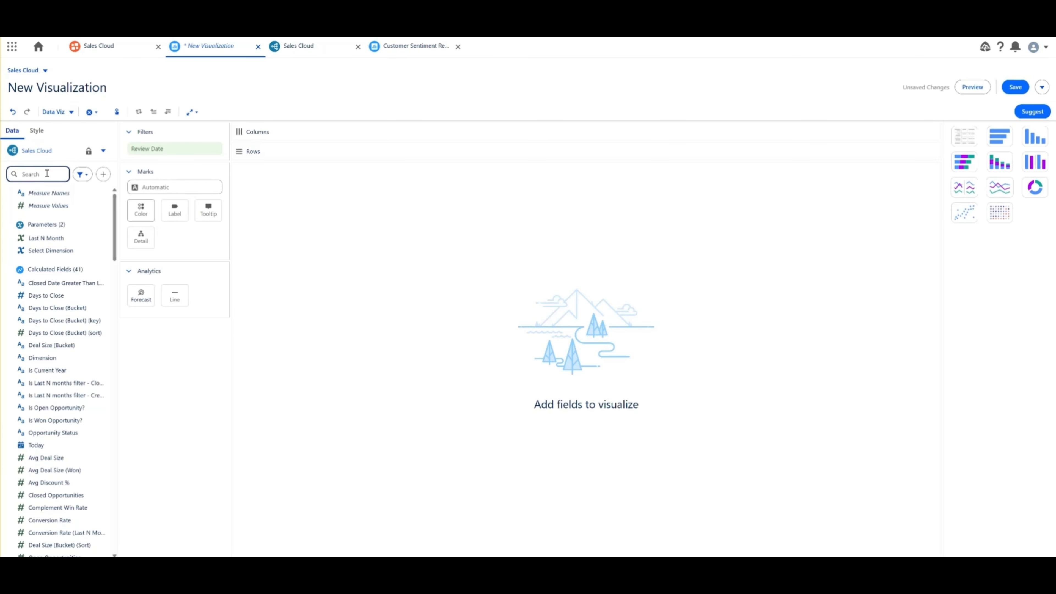
type("re")
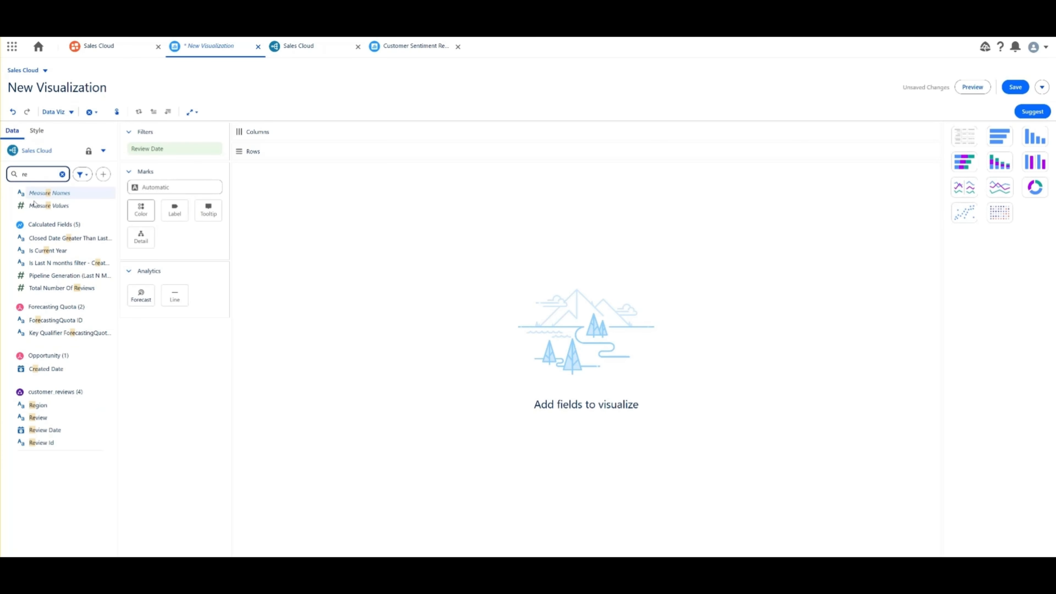
left_click_drag(45, 430, 340, 134)
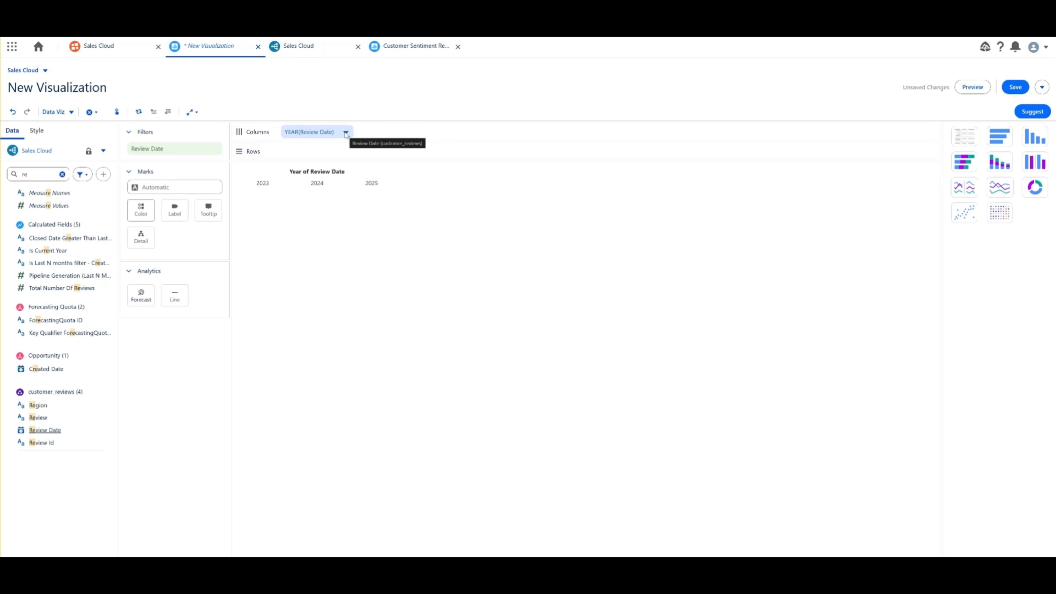
Step: Change the Review Date field in the columns to use the Fiscal Week date part
left_click(345, 132)
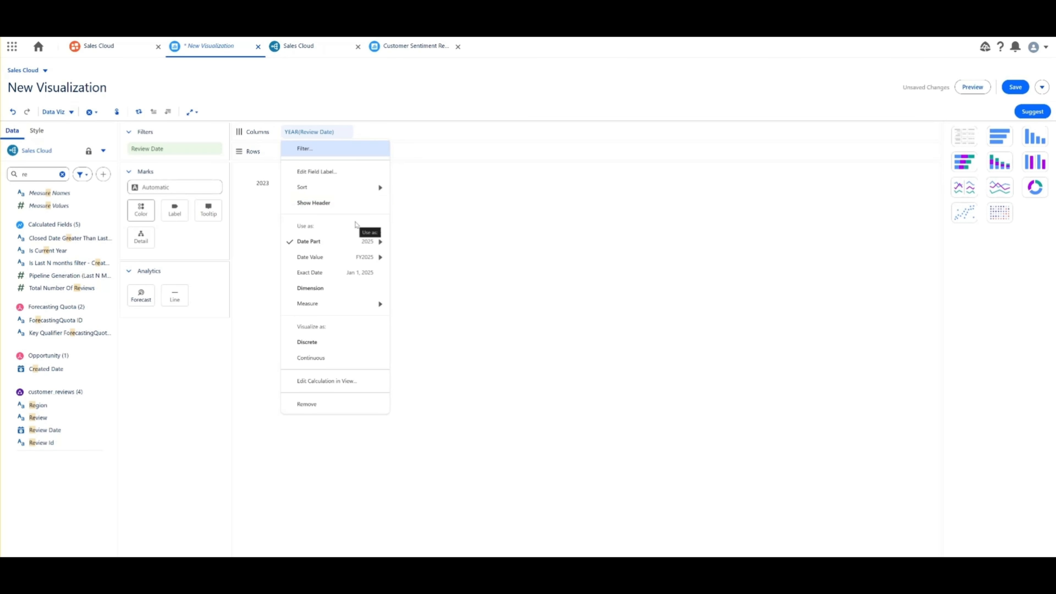
mouse_move(348, 258)
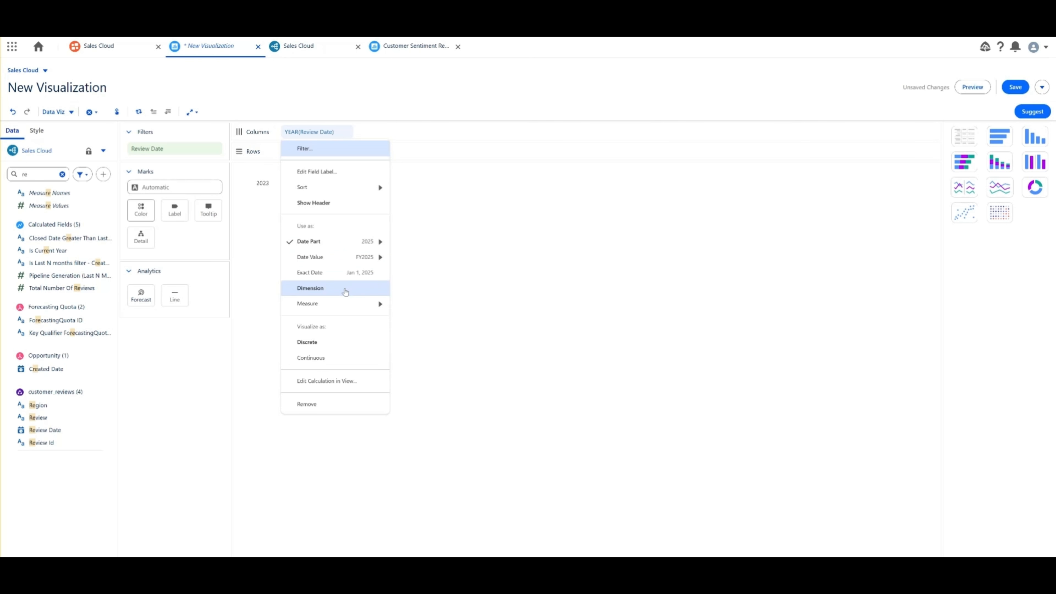
mouse_move(344, 303)
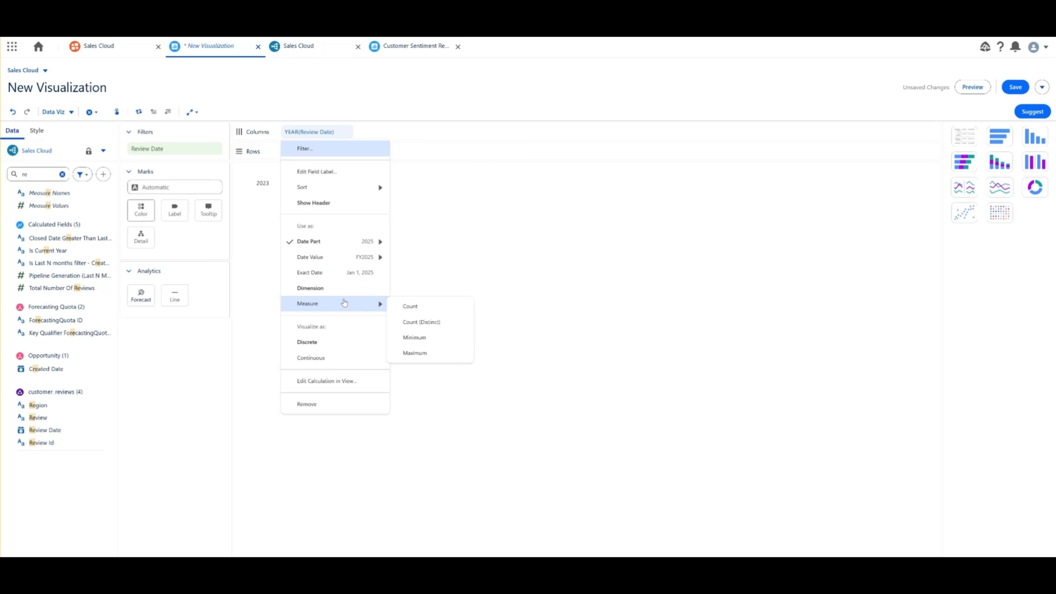
mouse_move(378, 246)
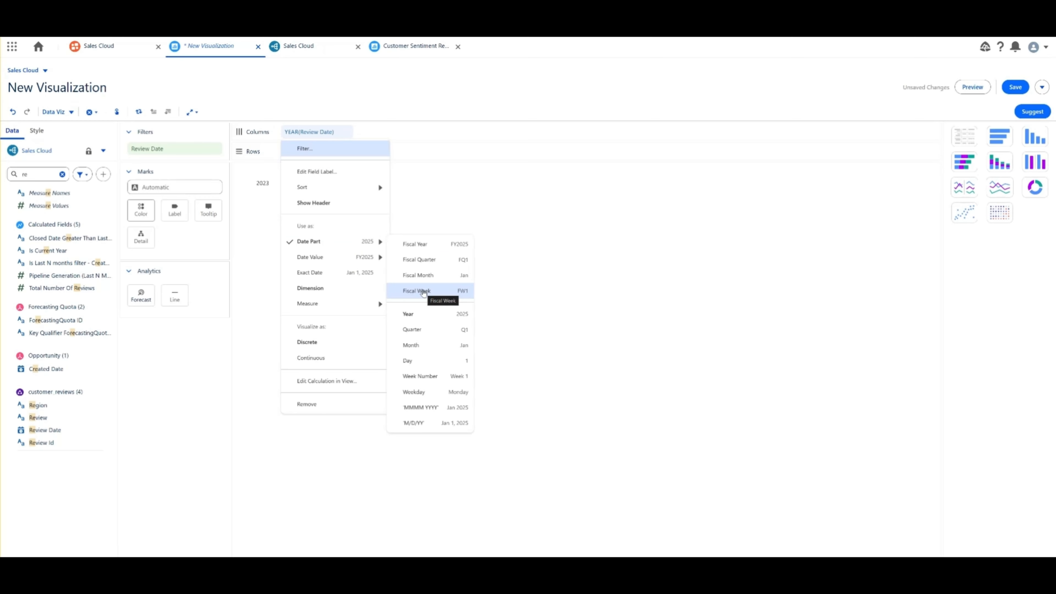
left_click(423, 292)
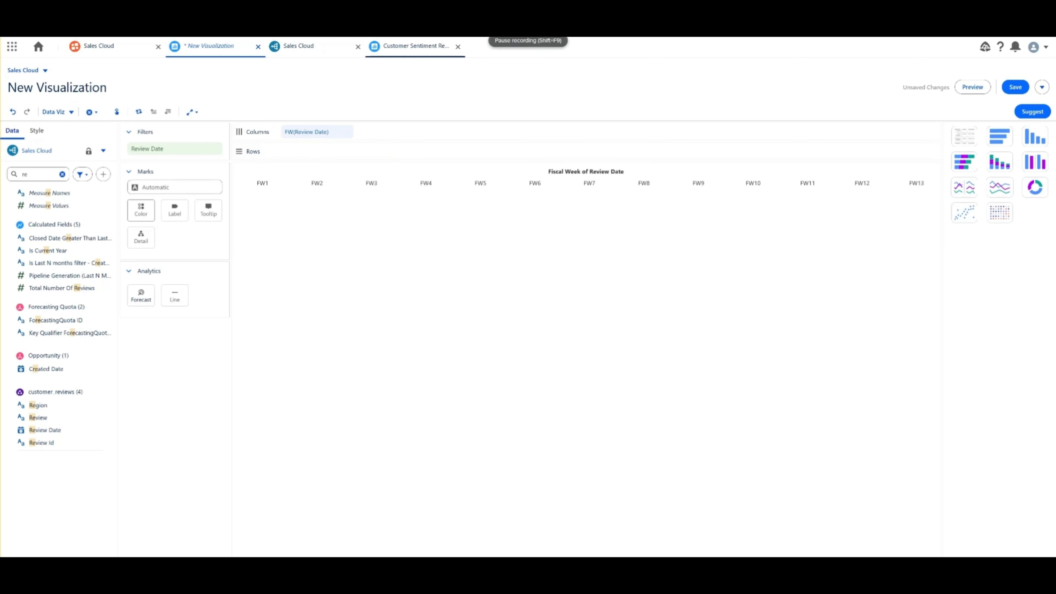
Step: Find the Total Number Of Reviews calculated field and add it to the visualization's rows
double_click(40, 174)
type("to")
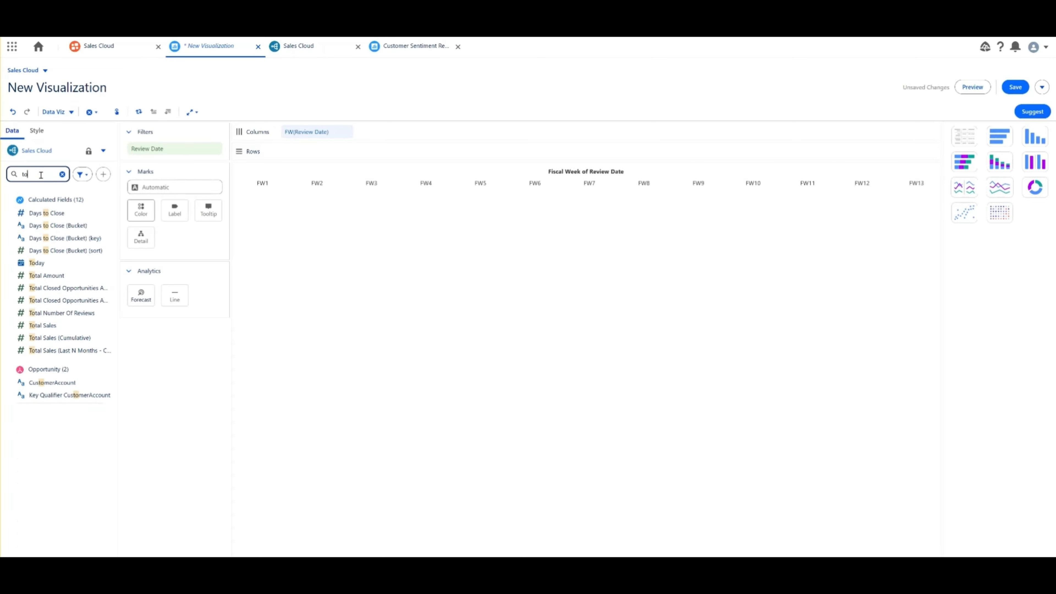
type("ta")
left_click_drag(62, 250, 293, 152)
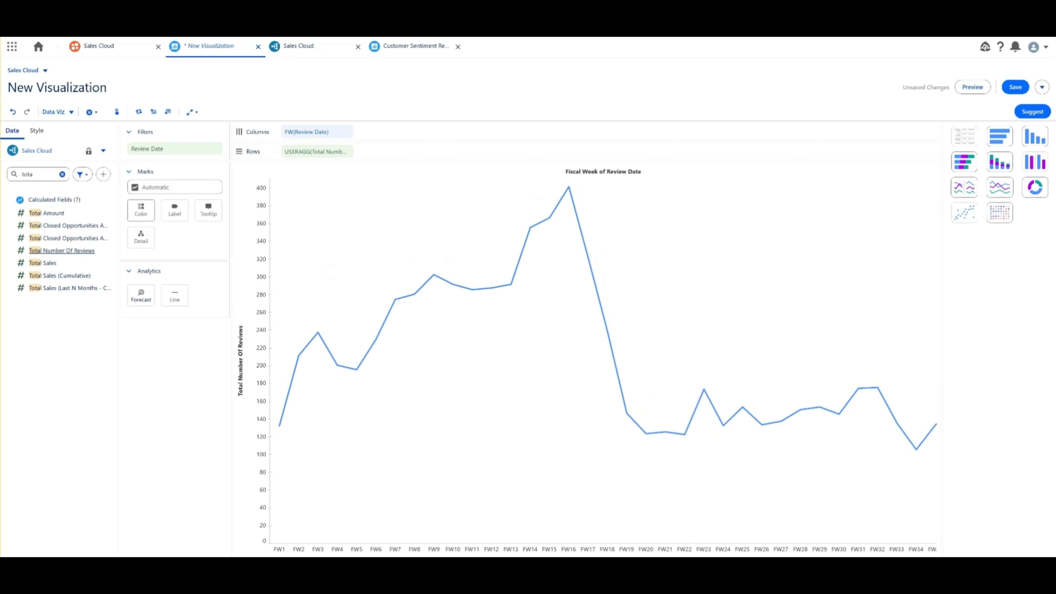
left_click(62, 174)
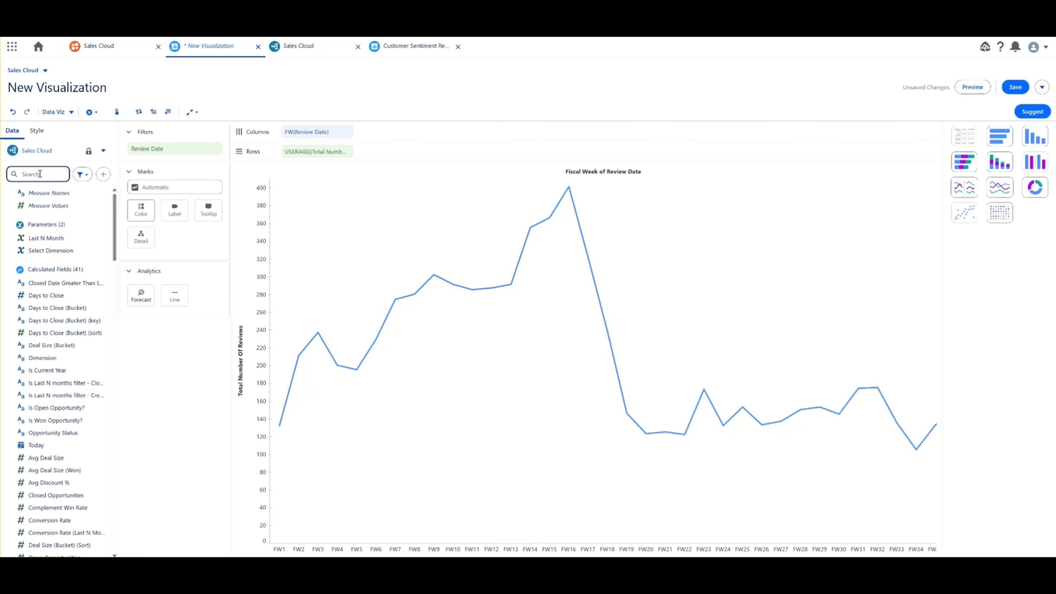
type("account")
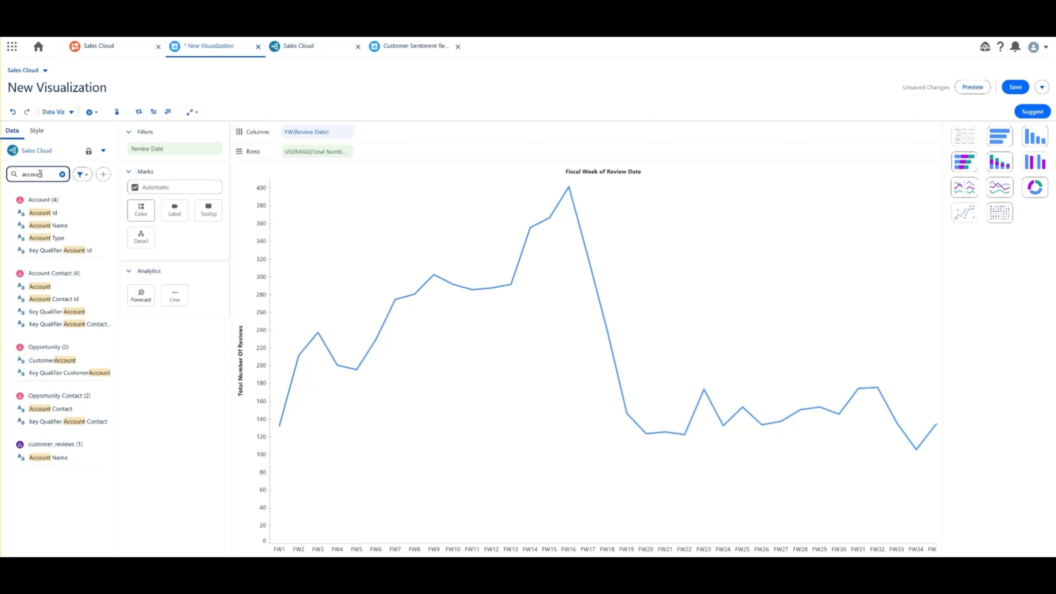
left_click(38, 227)
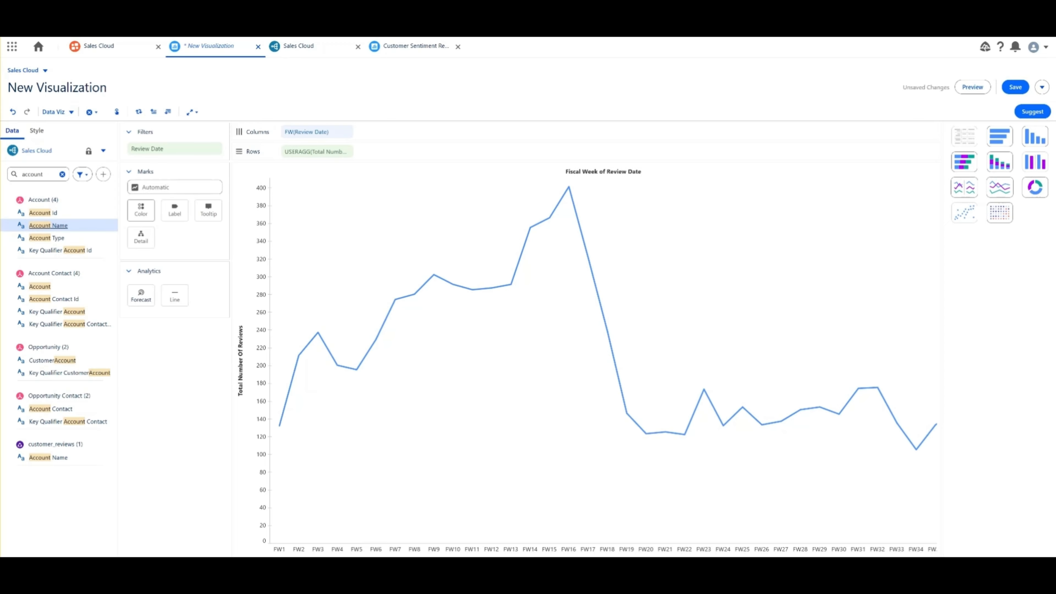
Step: Find the Sentiment field of customer_reviews and add it to the rows ahead of Total Number Of Reviews
left_click(62, 174)
left_click(49, 175)
type("se")
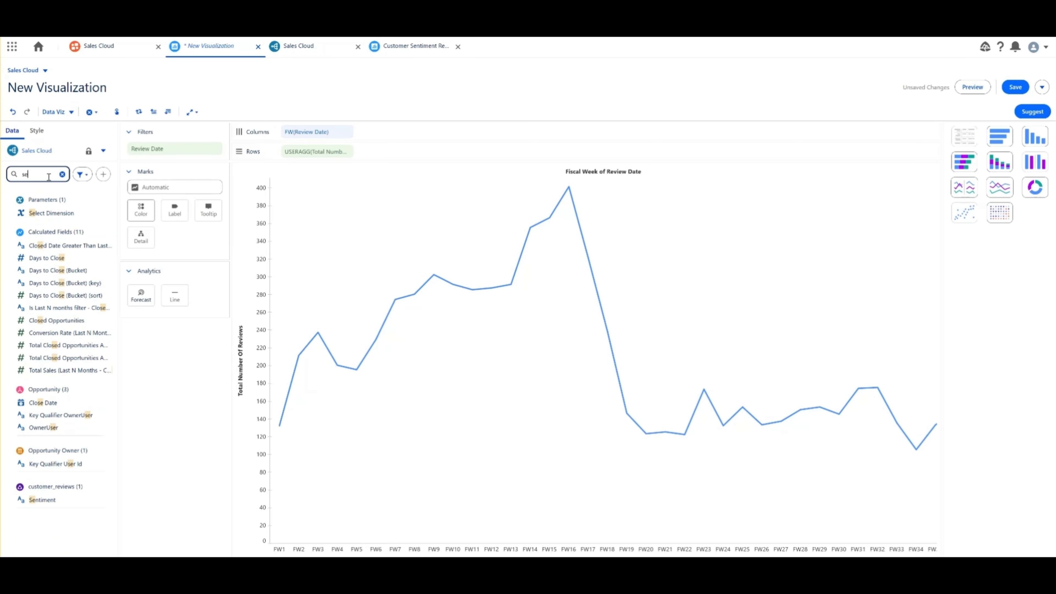
left_click_drag(43, 500, 403, 152)
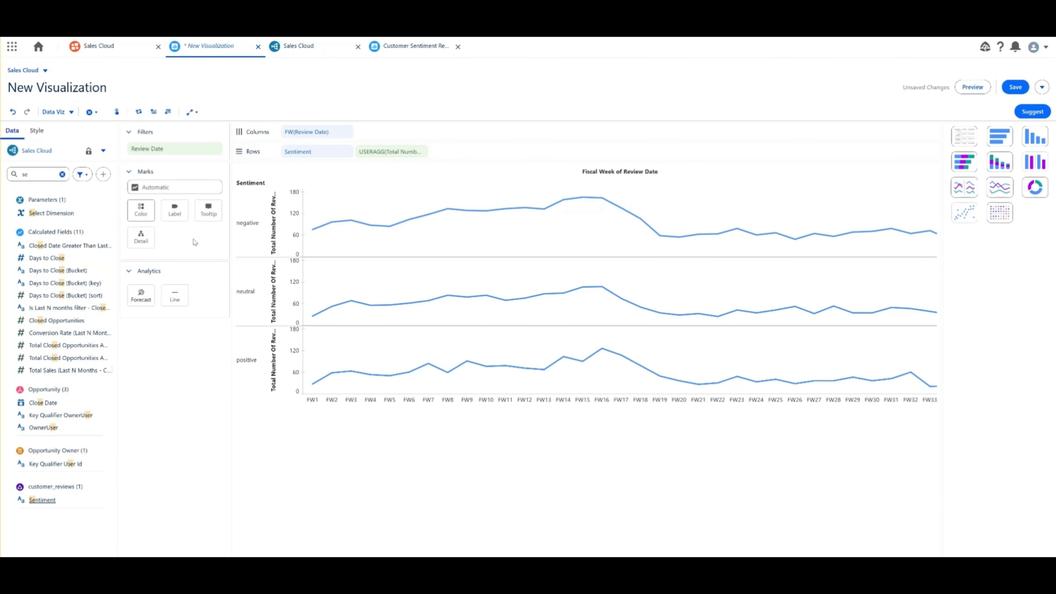
Step: Add Account Name from the Account object as a detail mark and set the mark type to Circle
left_click(62, 174)
left_click(43, 173)
type("acc")
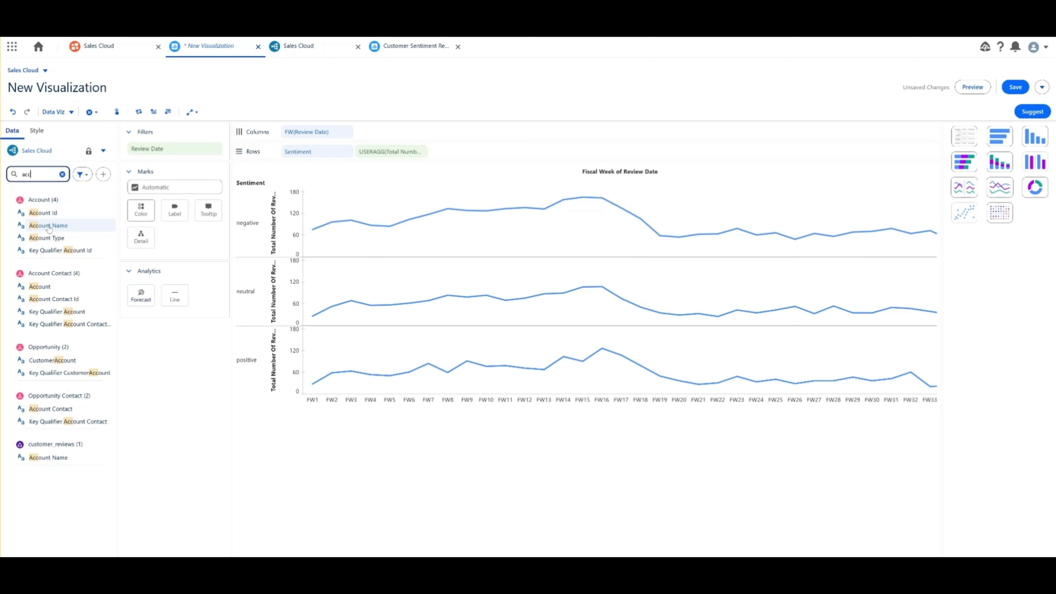
left_click_drag(48, 228, 140, 237)
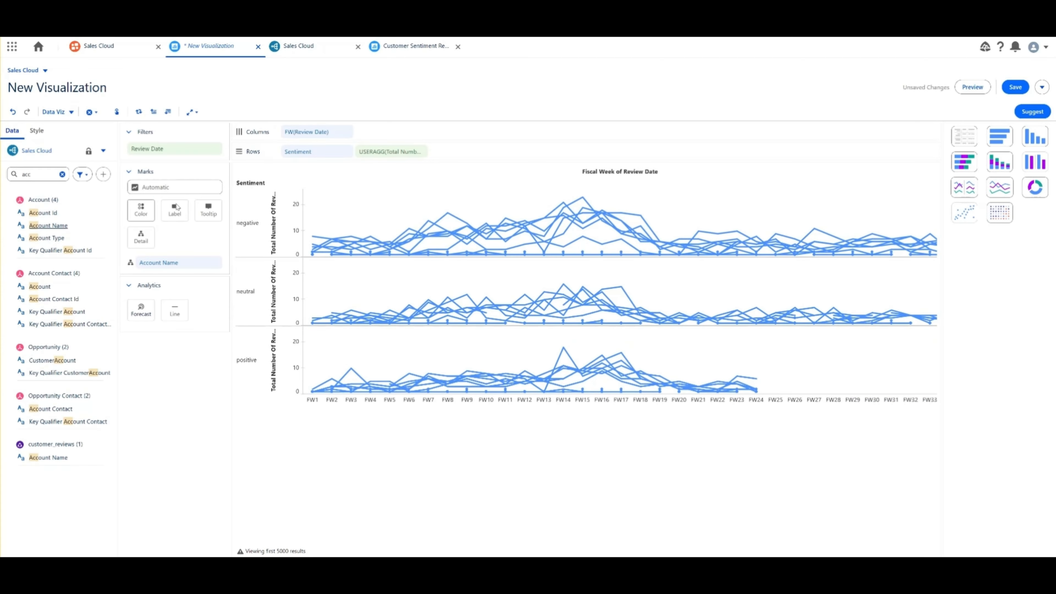
left_click(167, 187)
left_click(148, 266)
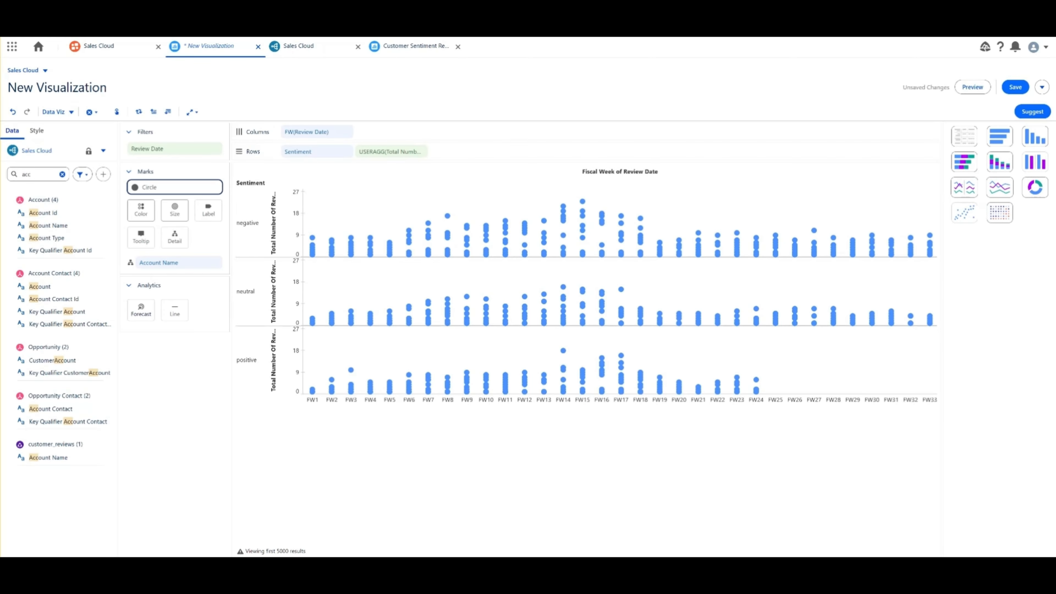
Step: Find the Sentiment field of customer_reviews and use it to color the marks
left_click(62, 174)
type("se")
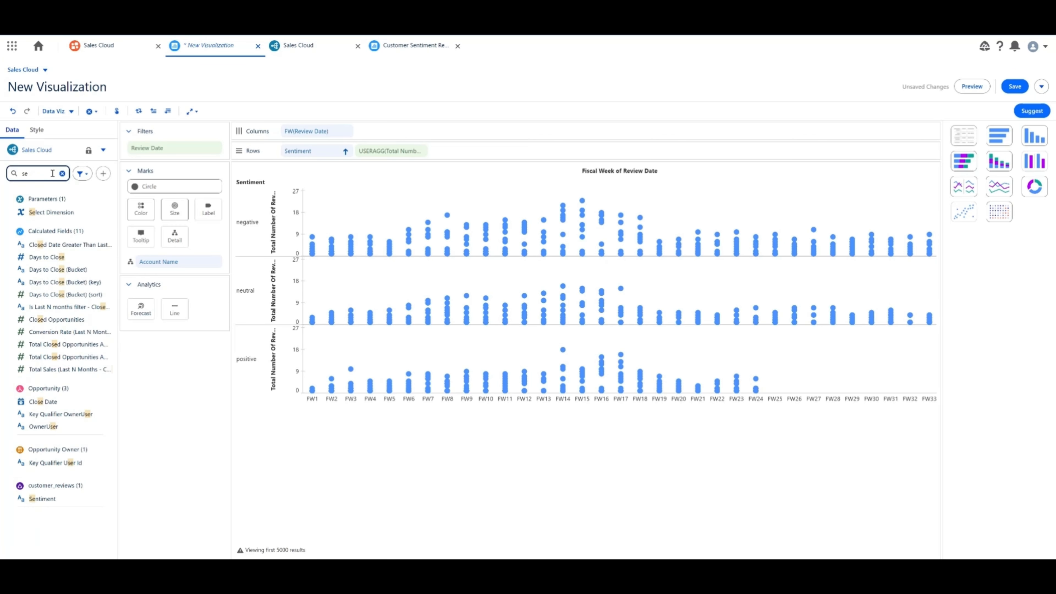
left_click_drag(44, 499, 142, 214)
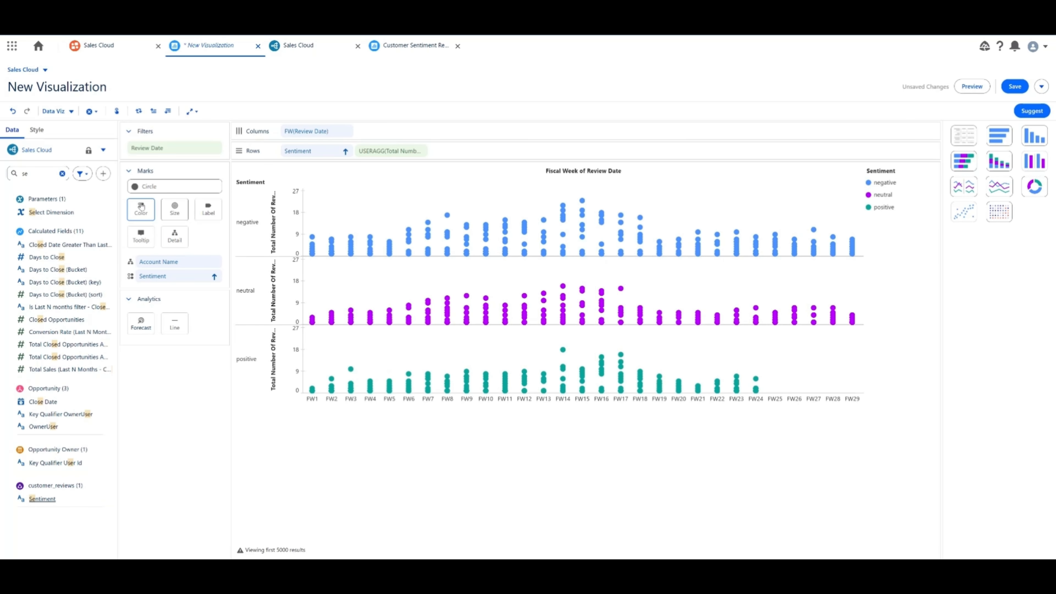
Step: Change the axis title of Total Number Of Reviews to "Qty Reviews"
left_click(421, 151)
left_click(404, 190)
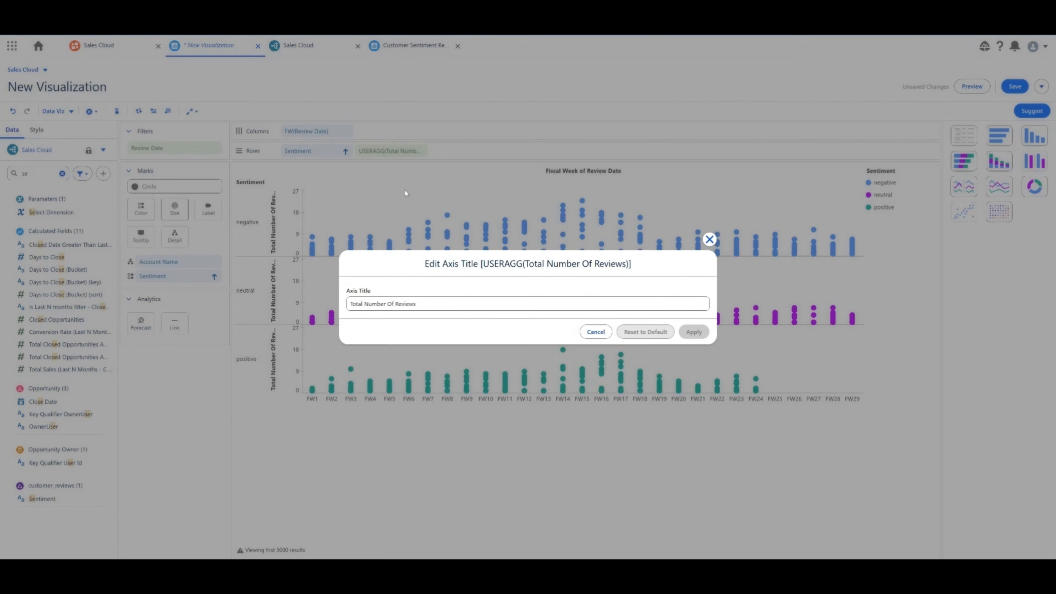
left_click_drag(417, 304, 336, 310)
type("Qt")
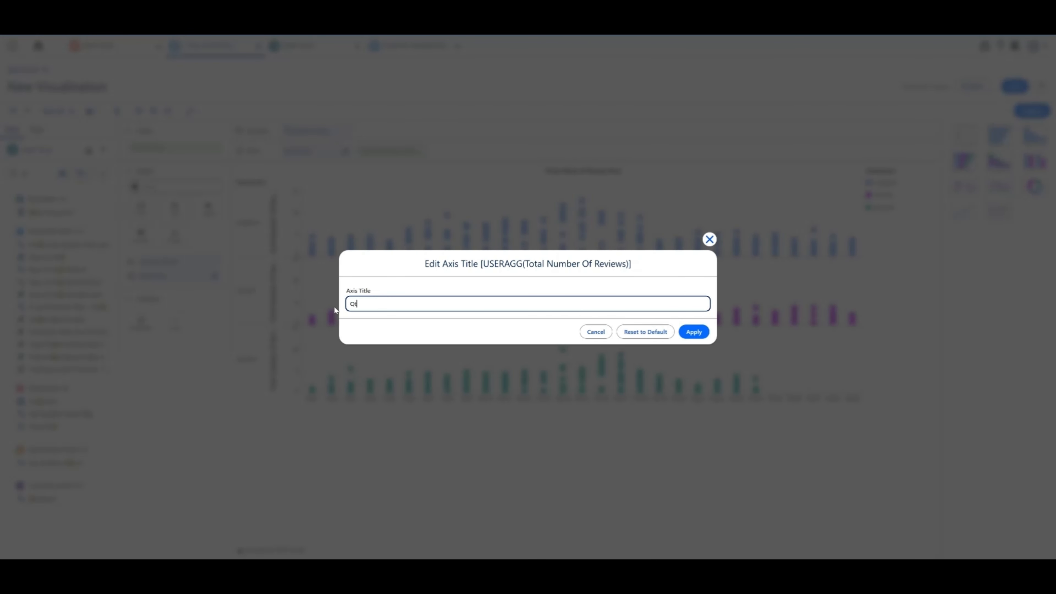
type("y Reviews")
left_click(694, 331)
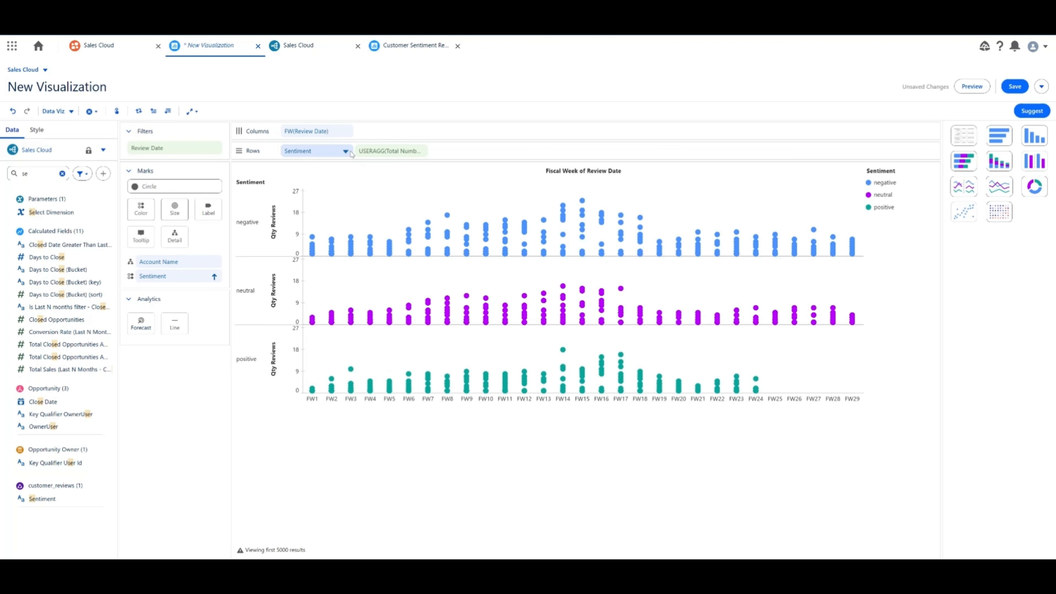
Step: Sort the Sentiment field in the rows in descending order
left_click(316, 151)
mouse_move(348, 208)
left_click(412, 239)
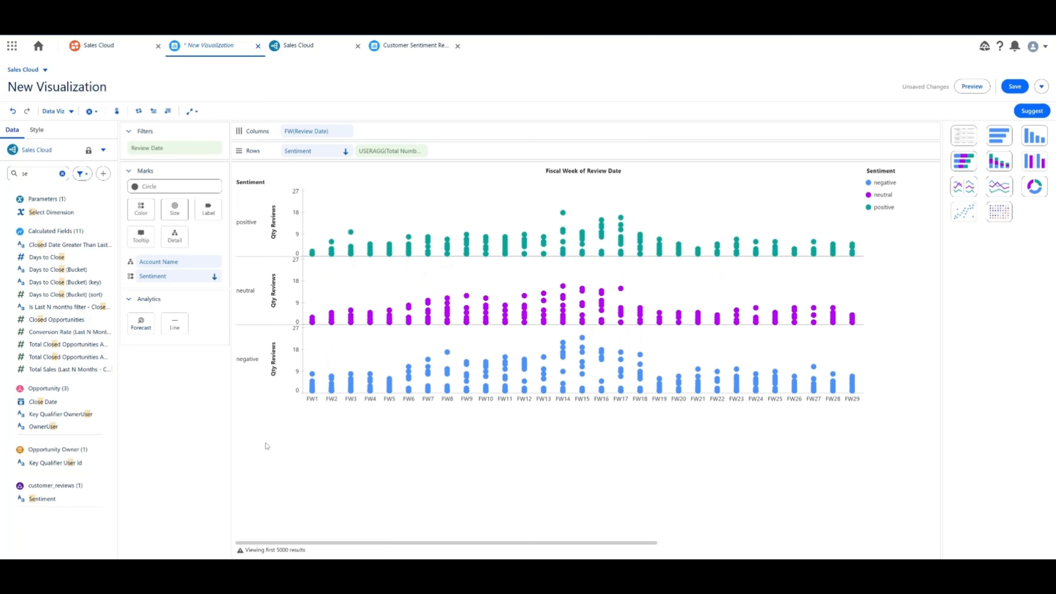
Step: Edit the Sentiment colors, setting neutral to dark gray and negative to golden yellow, and apply them
left_click(144, 213)
left_click(151, 280)
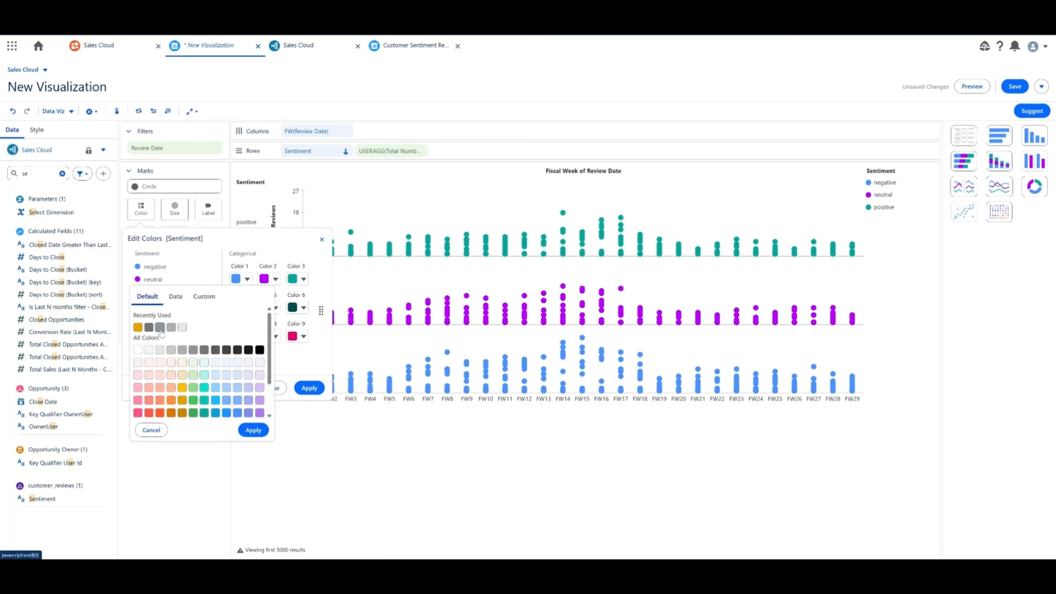
left_click(149, 327)
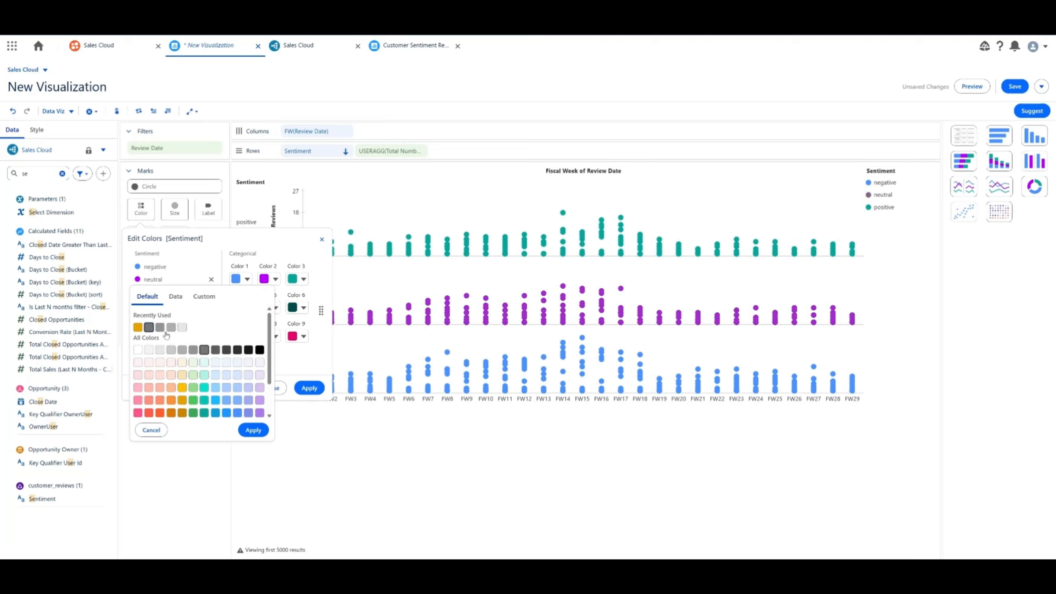
left_click(253, 430)
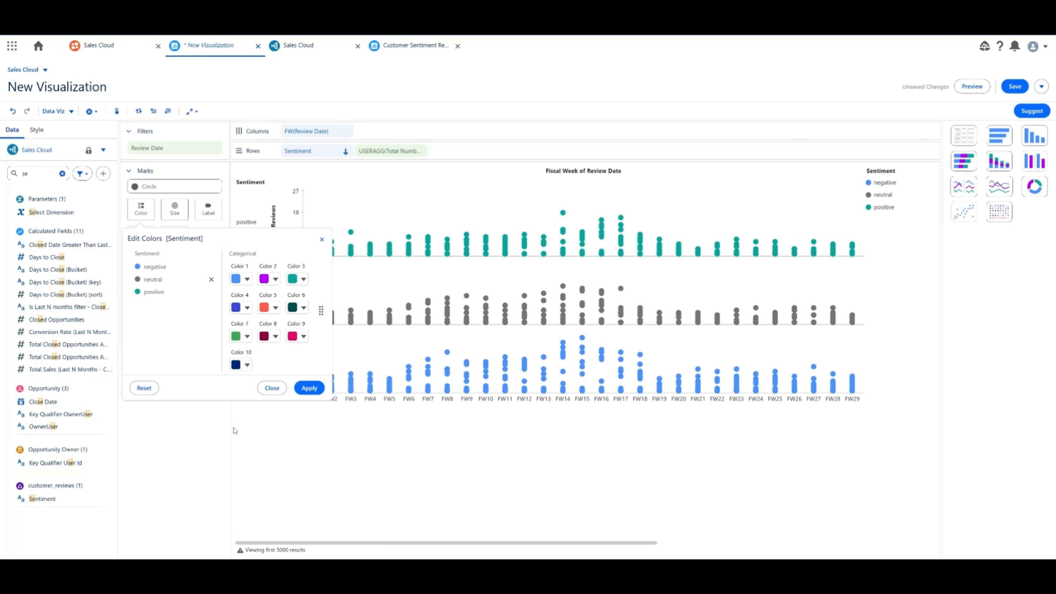
left_click(160, 268)
left_click(149, 315)
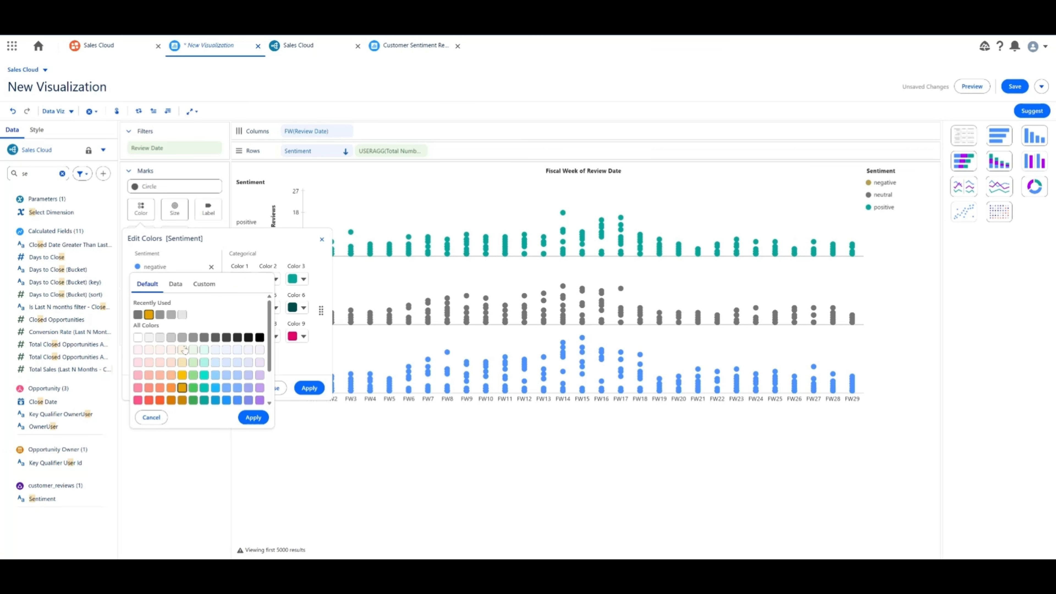
left_click(253, 417)
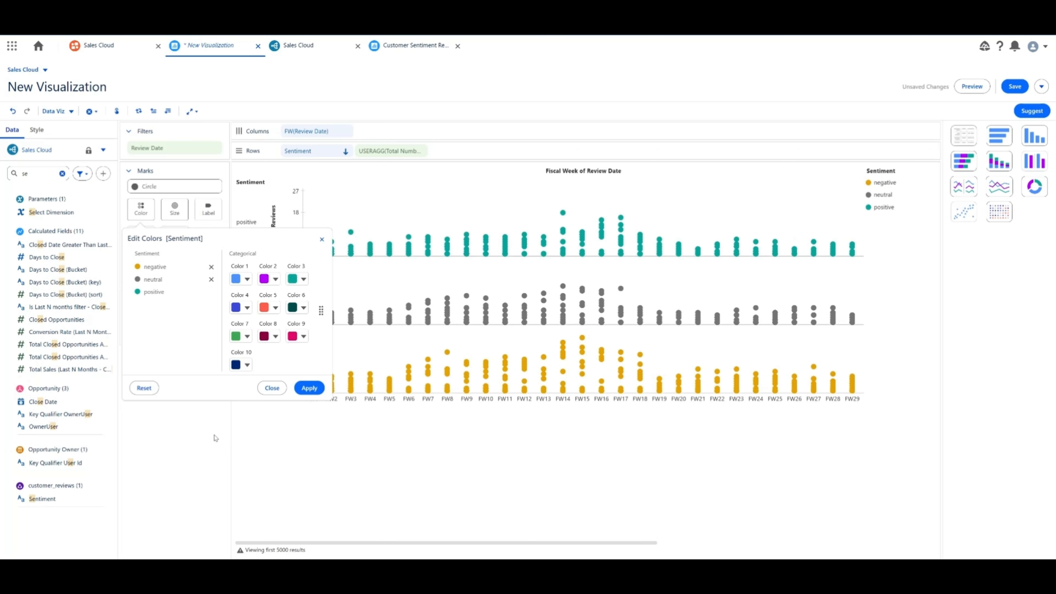
left_click(308, 388)
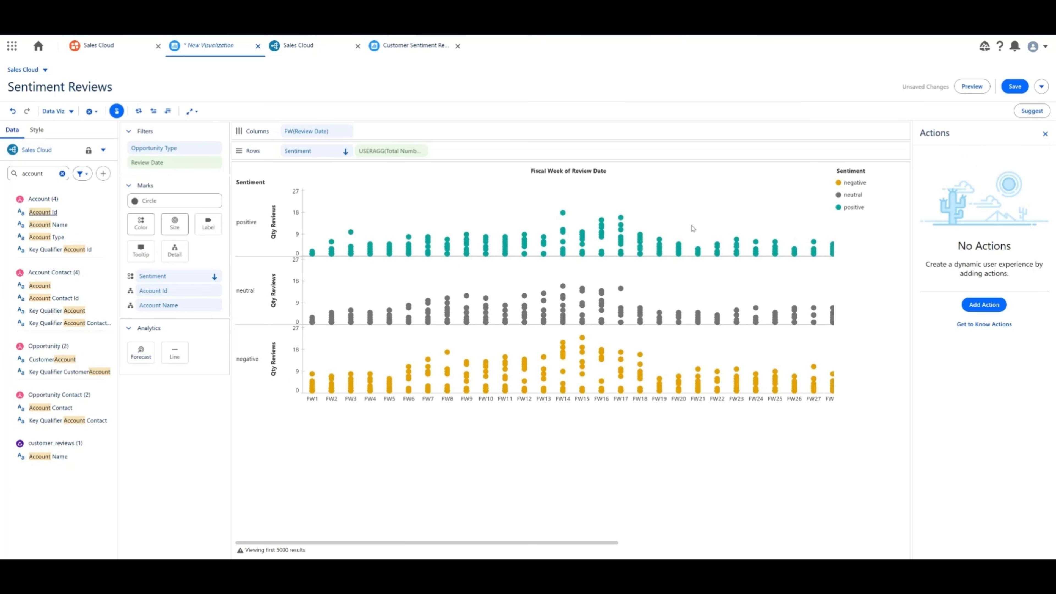
Step: Start a Salesforce Action on the FW(Review Date) field with Account Id as its record ID
left_click(116, 110)
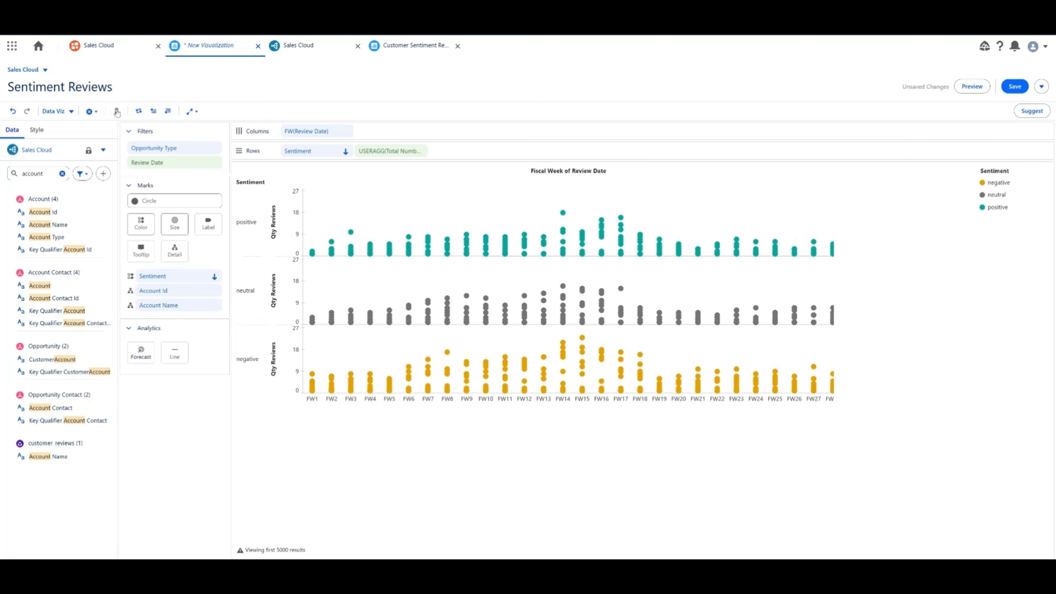
left_click(116, 110)
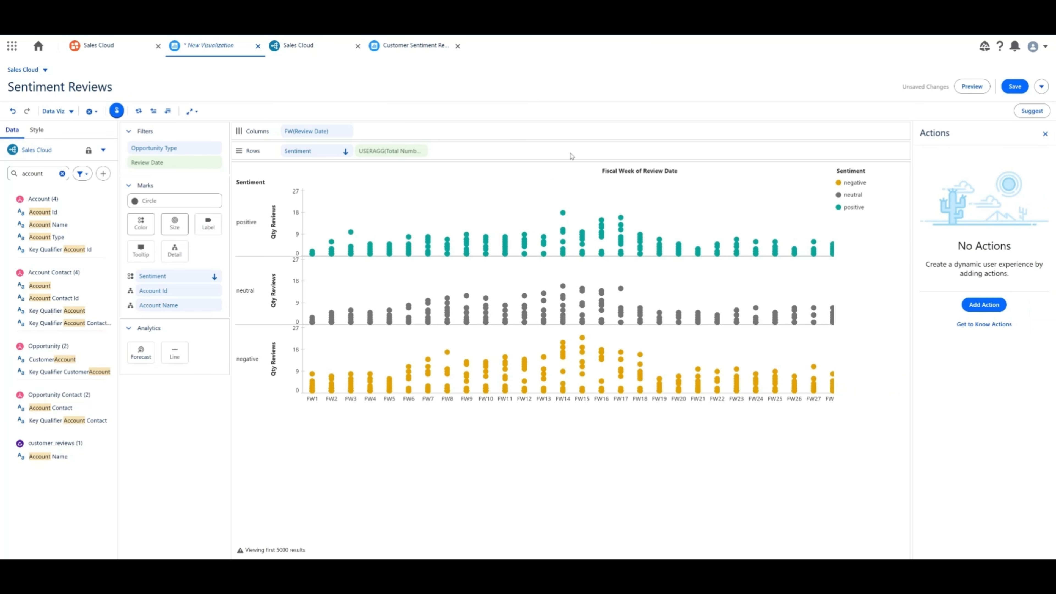
left_click(984, 304)
left_click(961, 168)
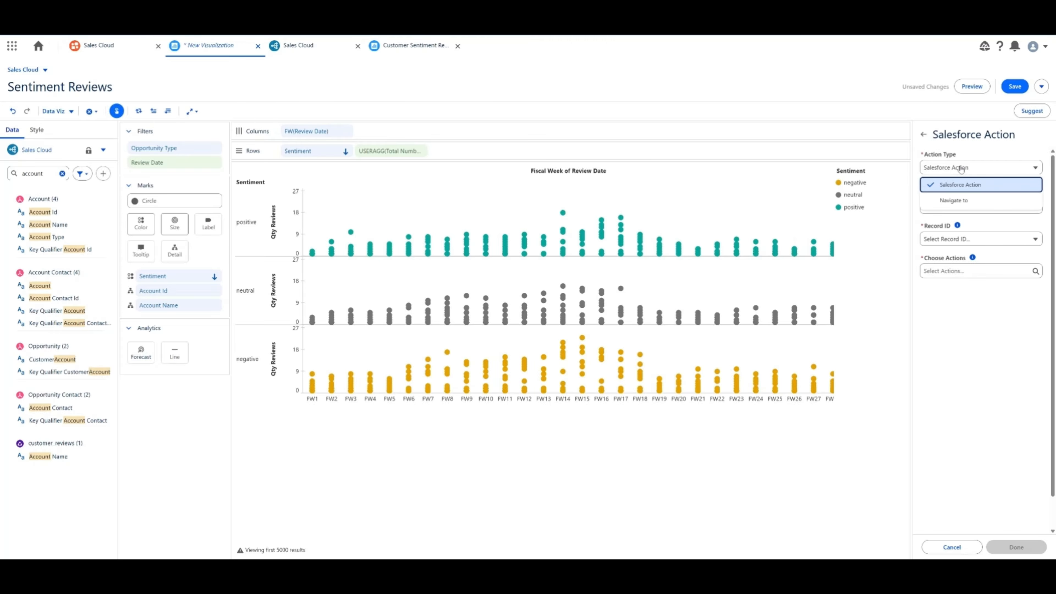
left_click(961, 168)
left_click(970, 207)
left_click(956, 240)
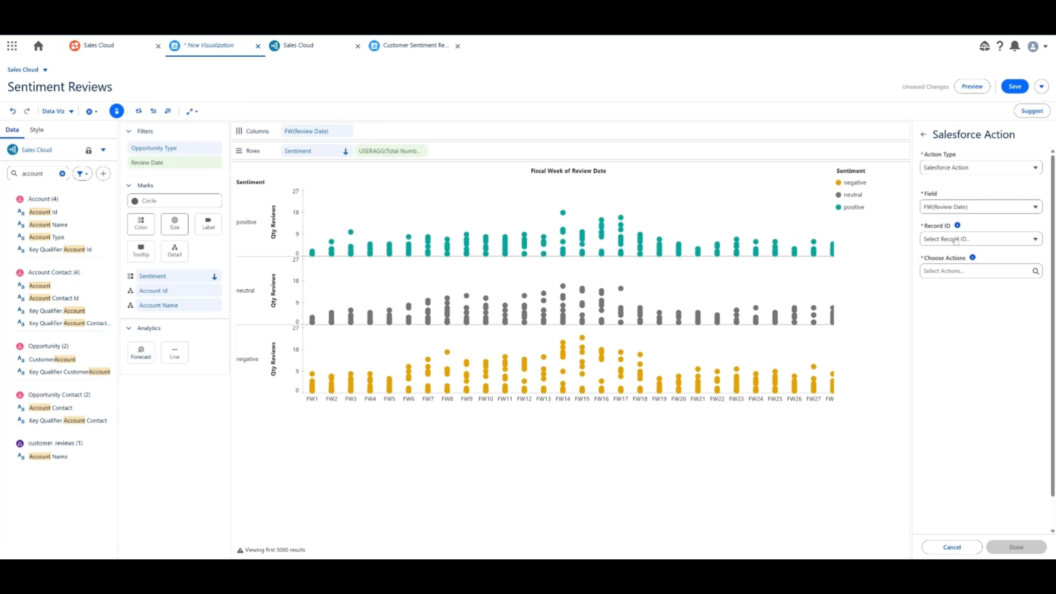
left_click(956, 239)
left_click(960, 259)
Step: Choose Open Record as the Salesforce Action's action and finish adding it to the visualization
left_click(959, 271)
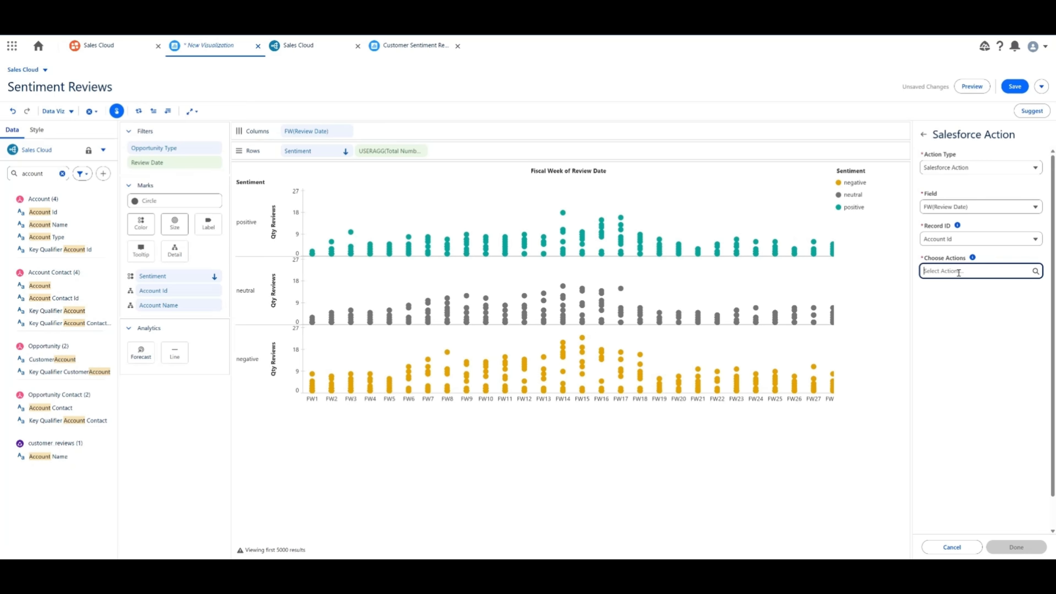
scroll(957, 427, "down", 3)
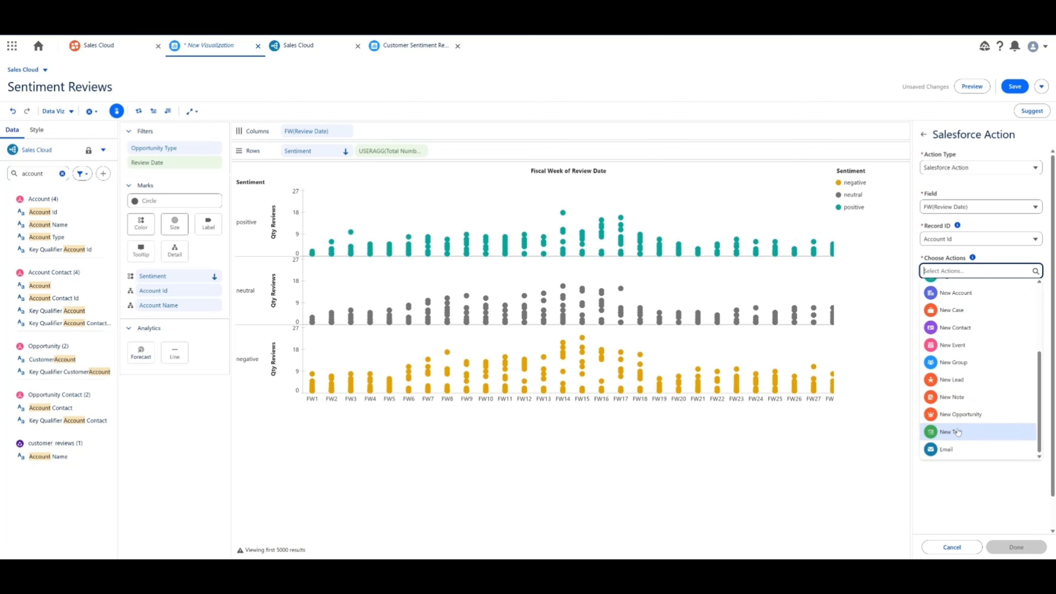
scroll(956, 422, "up", 3)
left_click(956, 289)
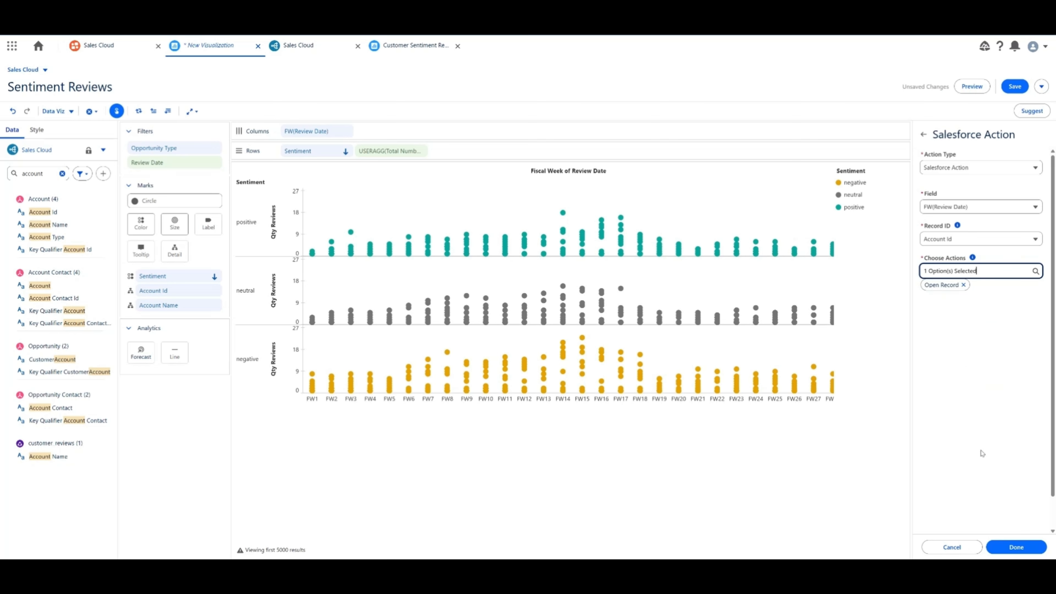
left_click(1017, 547)
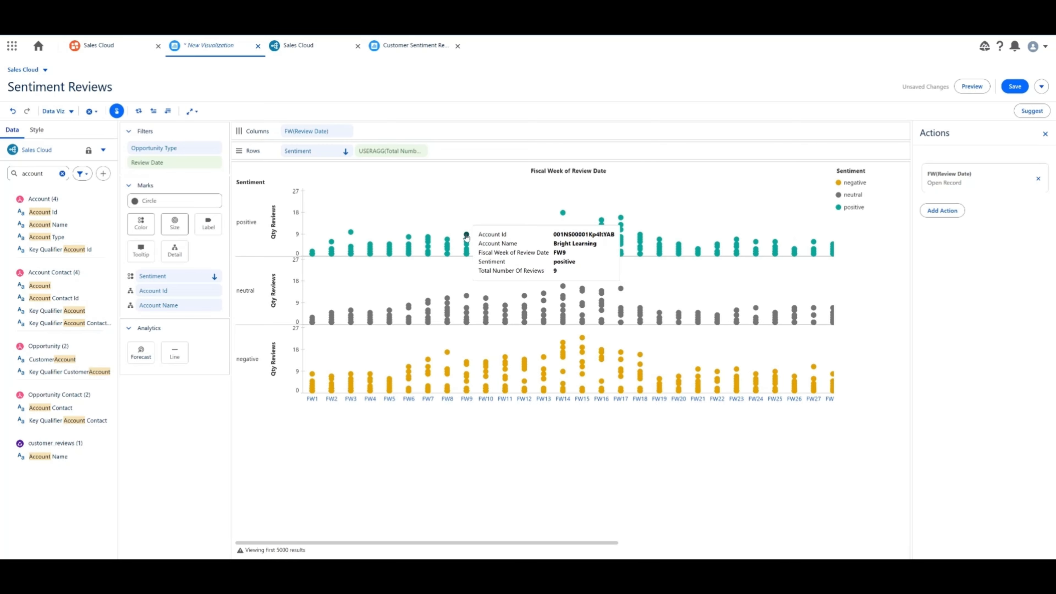
Step: Run the Open Record action from Bright Learning's positive FW9 mark in the Sentiment Reviews visualization
left_click(466, 235)
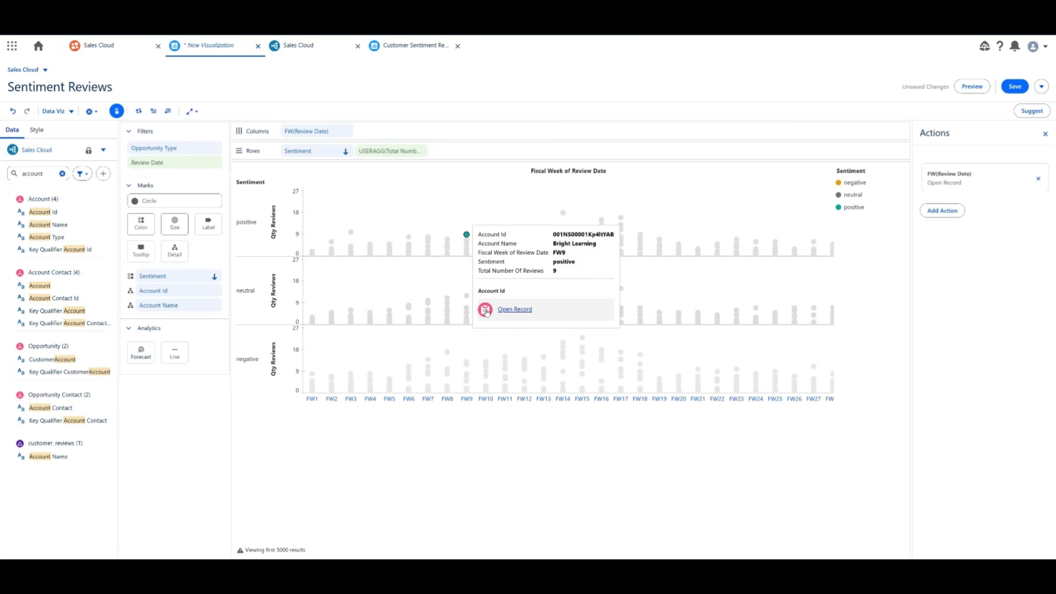
left_click(485, 310)
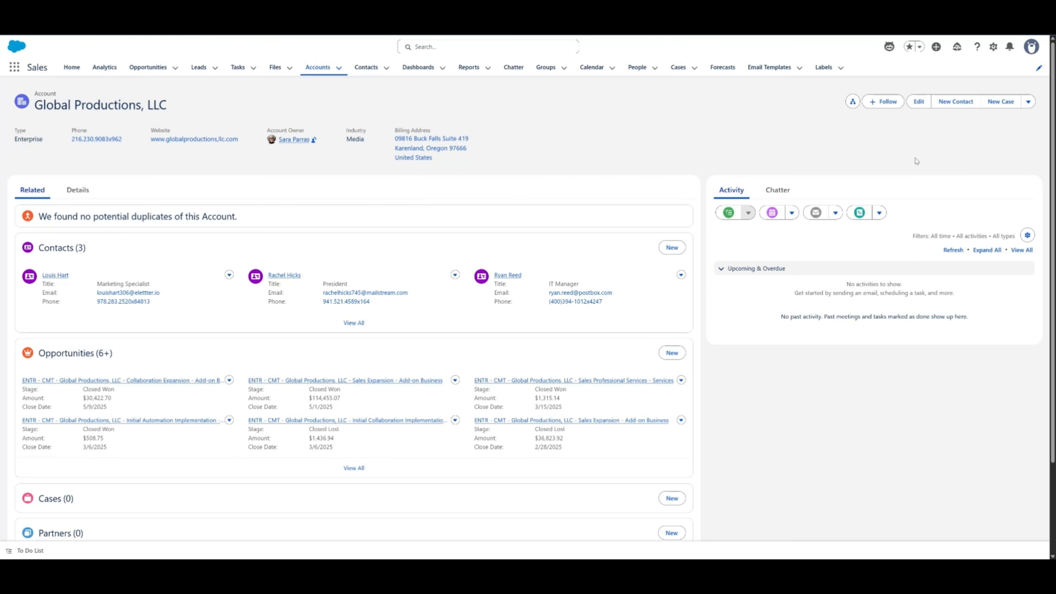
Step: Edit the Account record page in Lightning App Builder and add a tab to the Related and Details tab set
left_click(993, 47)
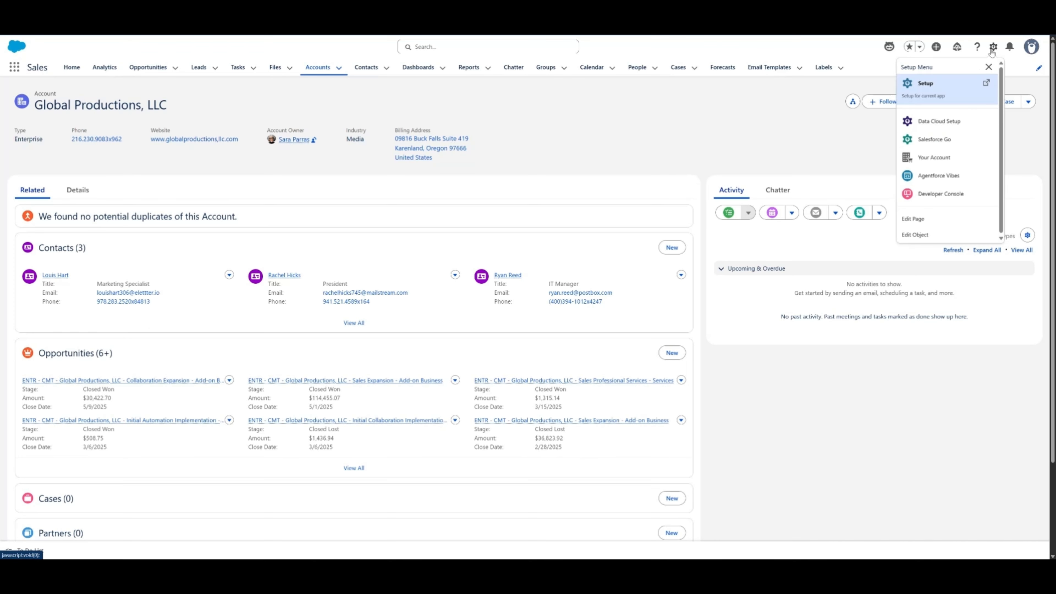
left_click(927, 220)
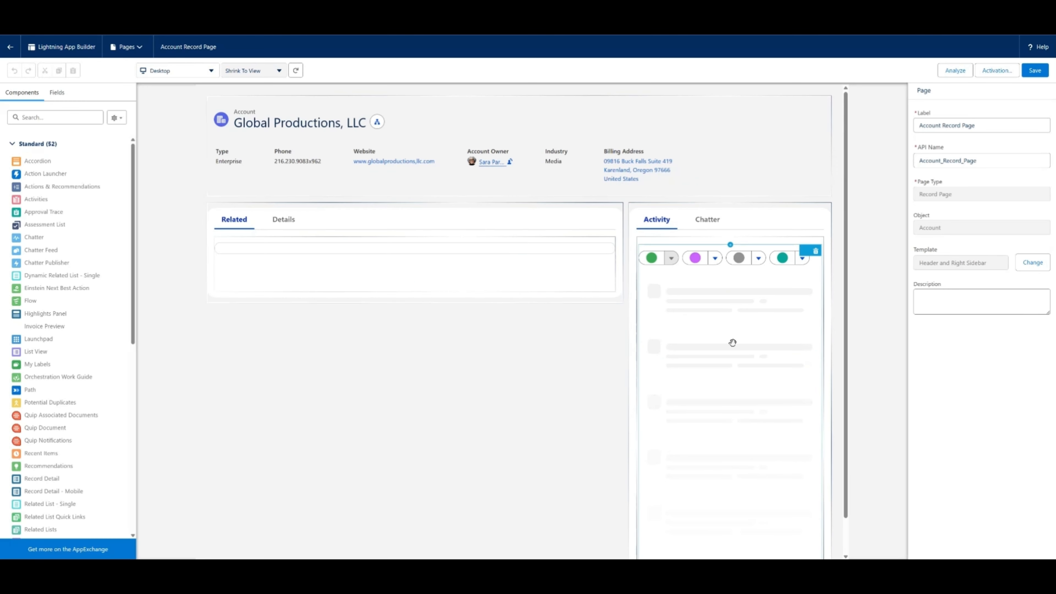
left_click(343, 225)
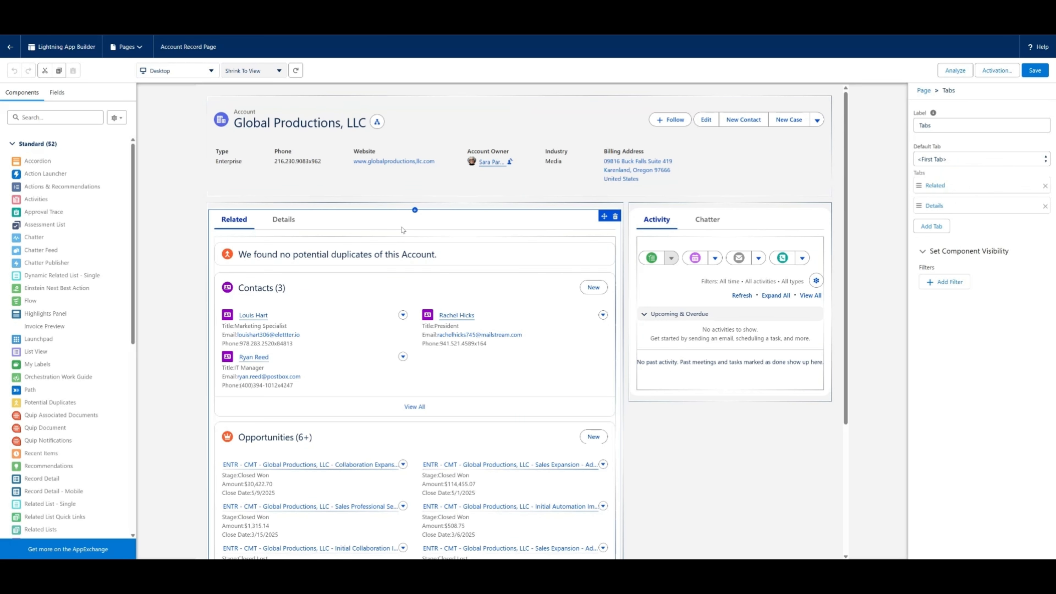
left_click(932, 226)
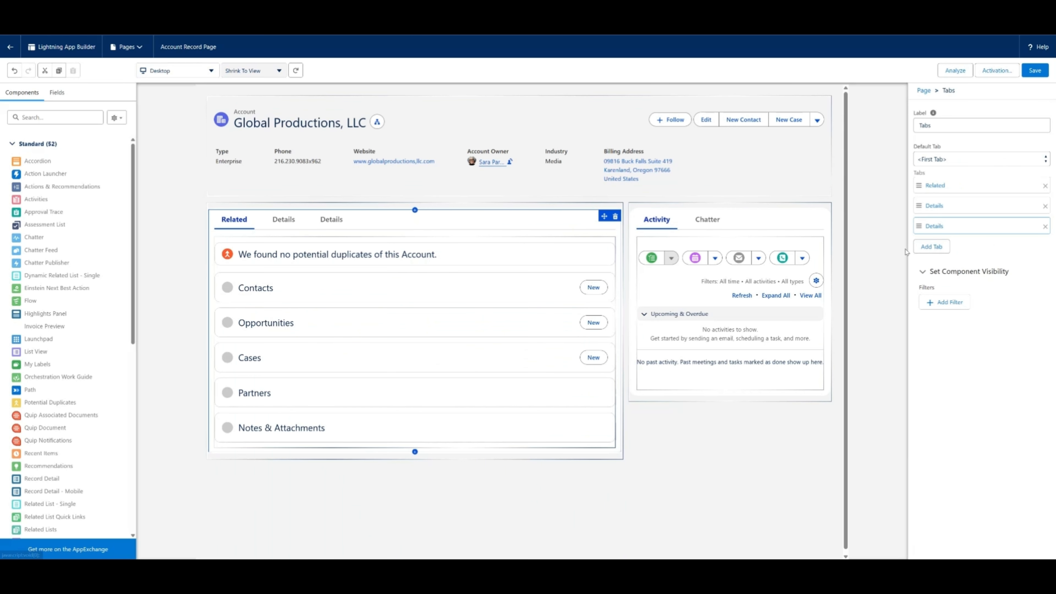
Step: Give the newly added tab the custom label Analytics and move it ahead of the Related tab
left_click(939, 228)
left_click(830, 240)
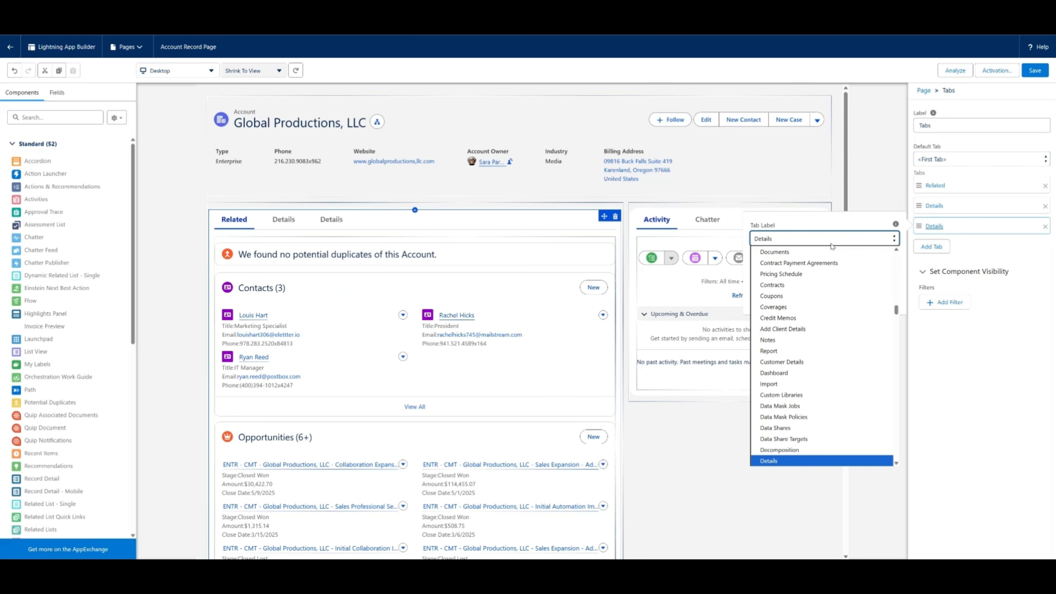
scroll(824, 256, "up", 5)
left_click(797, 252)
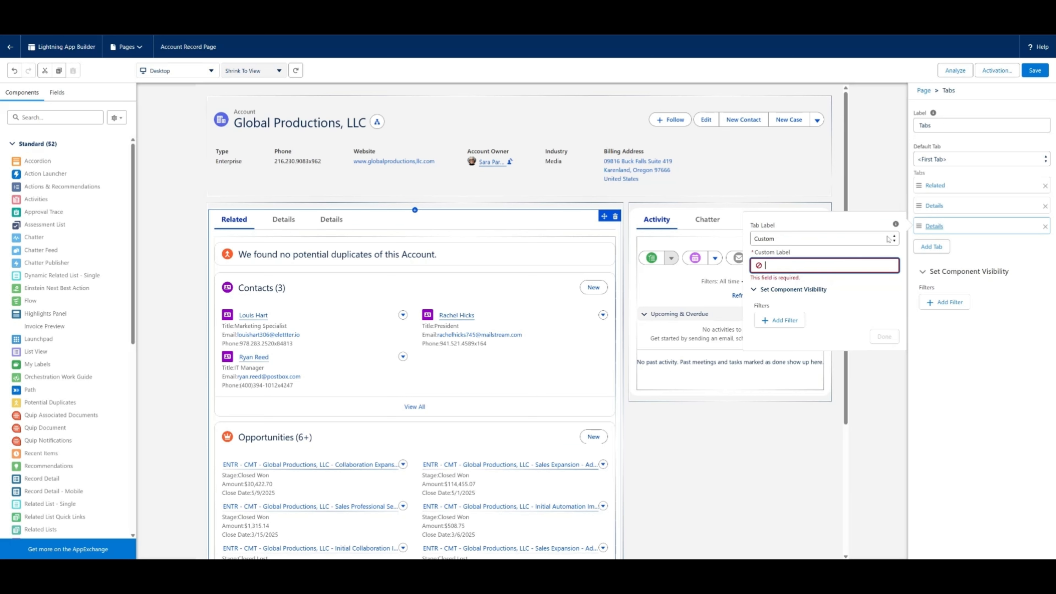
type("Analytics")
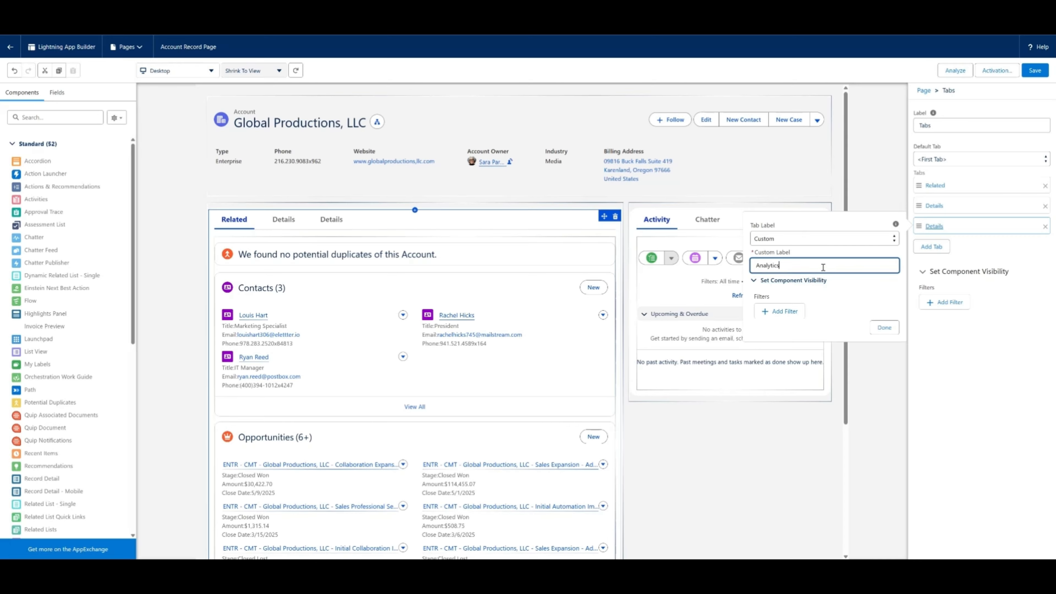
left_click(885, 337)
left_click_drag(927, 229, 949, 188)
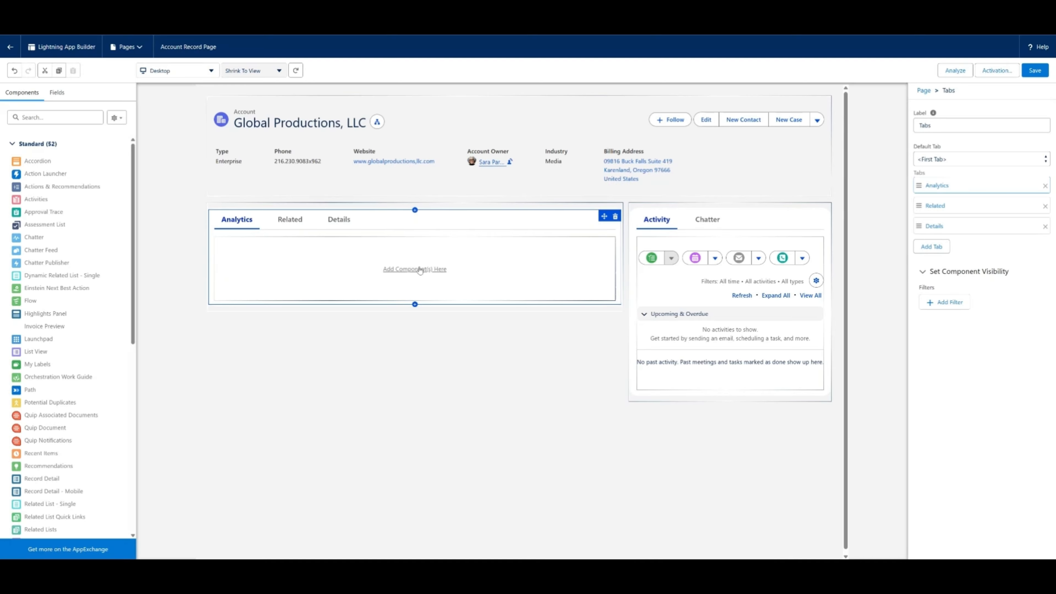
Step: Find the Tableau components and place a Tableau Next Dashboard component in the empty Analytics tab
left_click(420, 269)
left_click(56, 118)
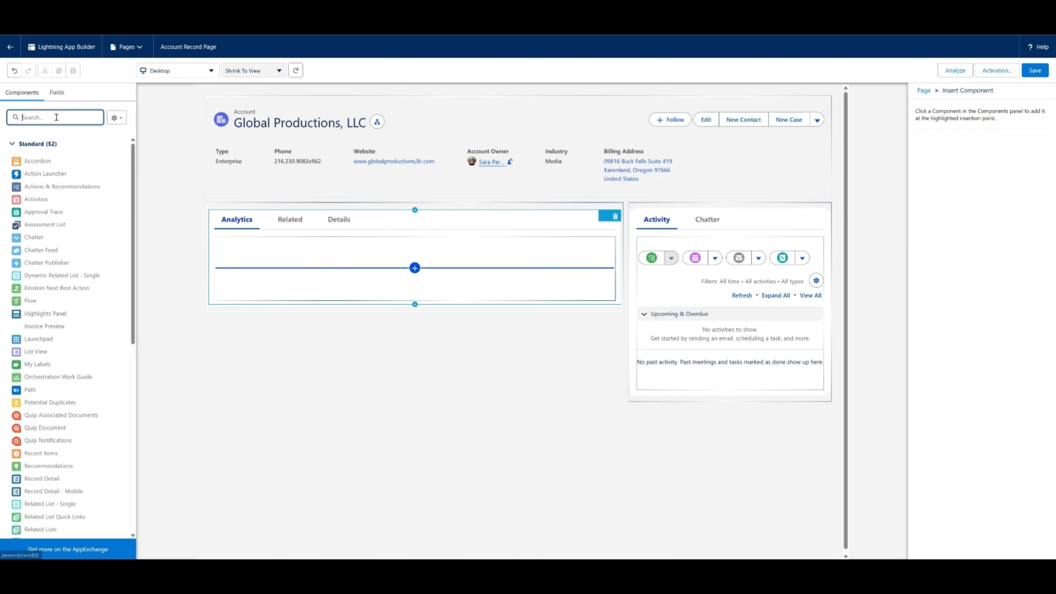
type("tableau")
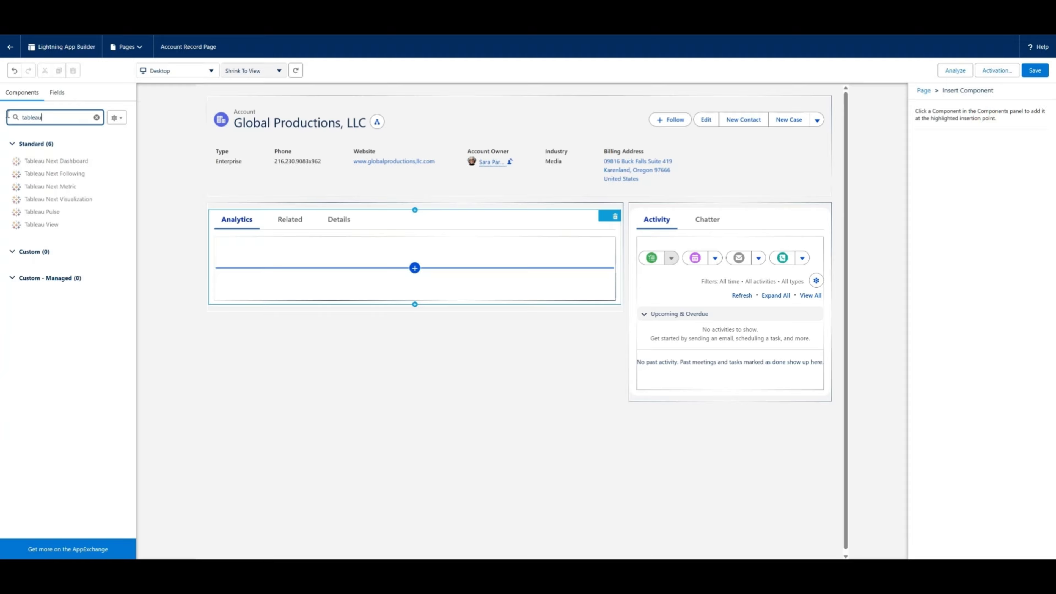
left_click_drag(60, 160, 366, 271)
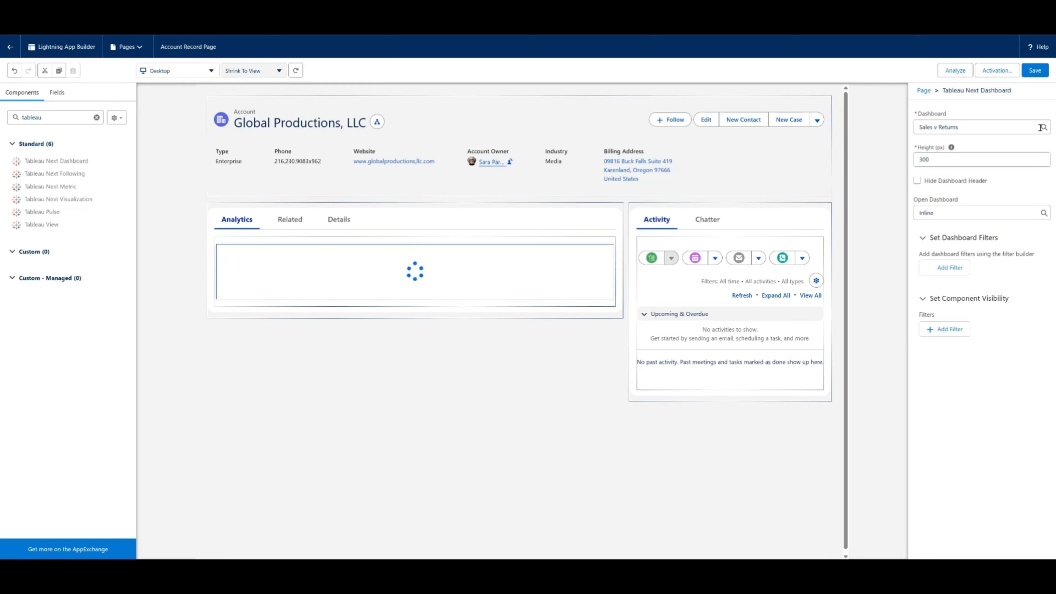
Step: Set the dashboard component to show Open Opportunities with a height of 1000 px
left_click(1041, 127)
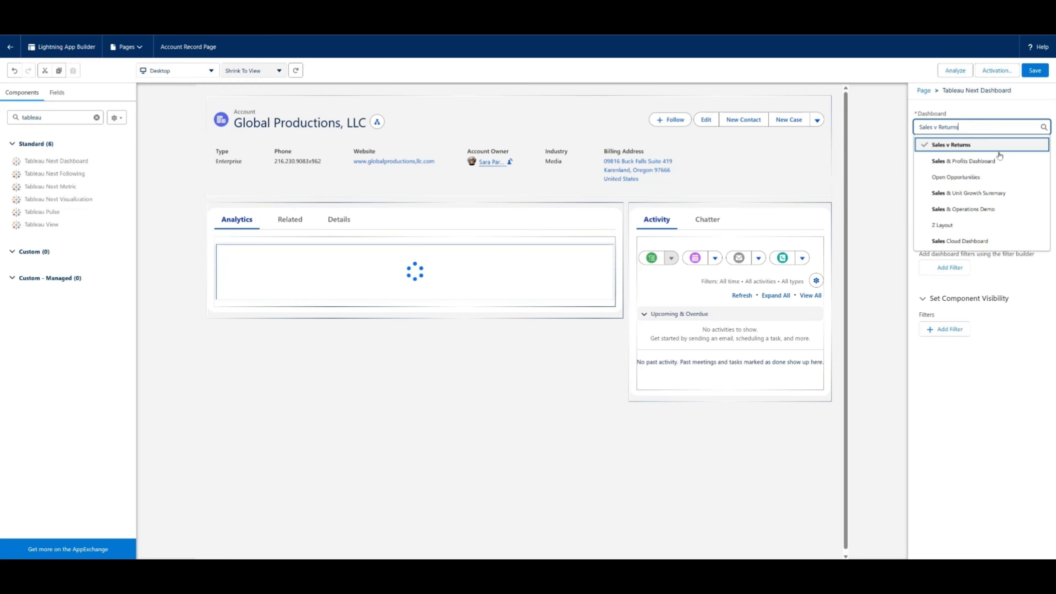
left_click(968, 177)
double_click(936, 158)
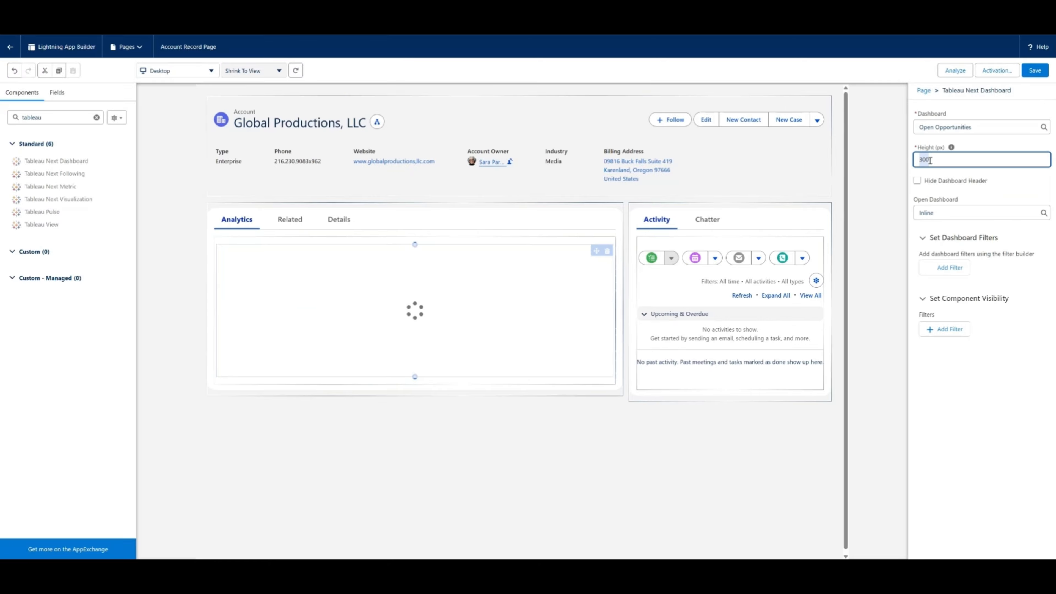
type("1000")
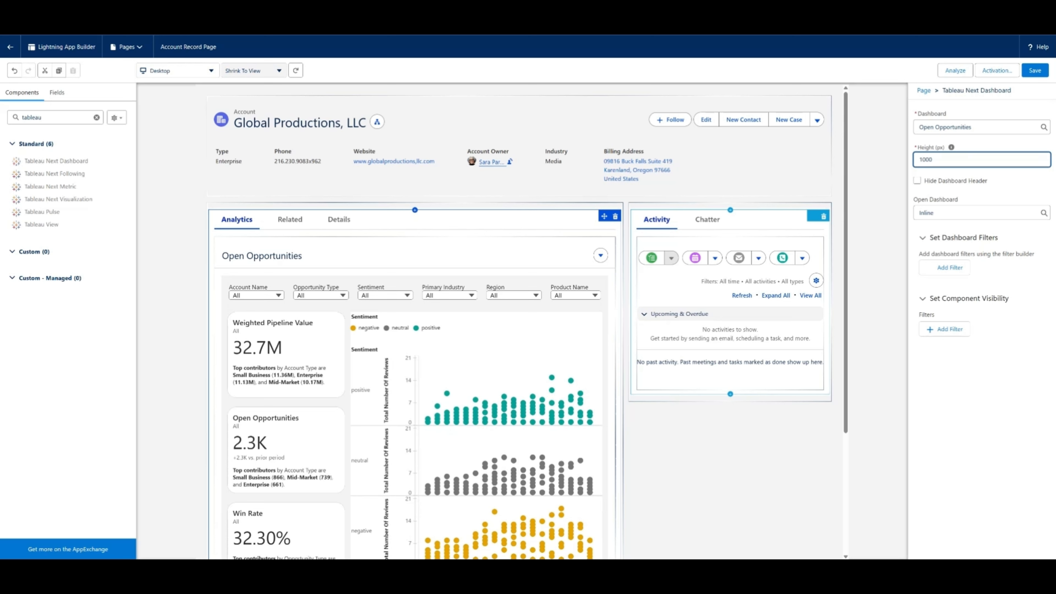
left_click(994, 275)
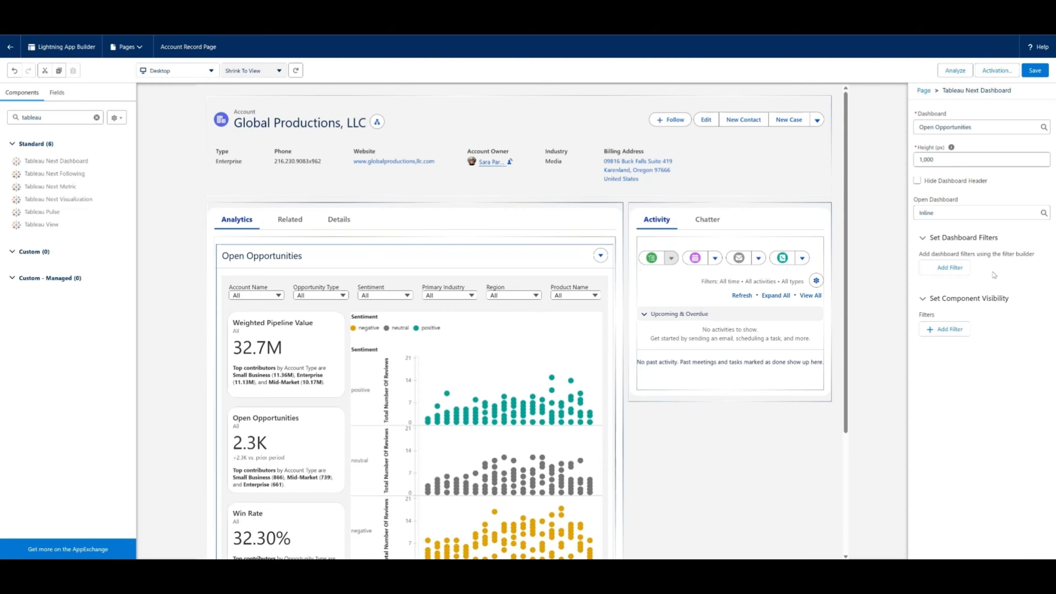
Step: Start a dashboard filter on the Sales Cloud semantic model, using Account Name from the Account object
left_click(953, 268)
left_click(831, 260)
left_click(811, 274)
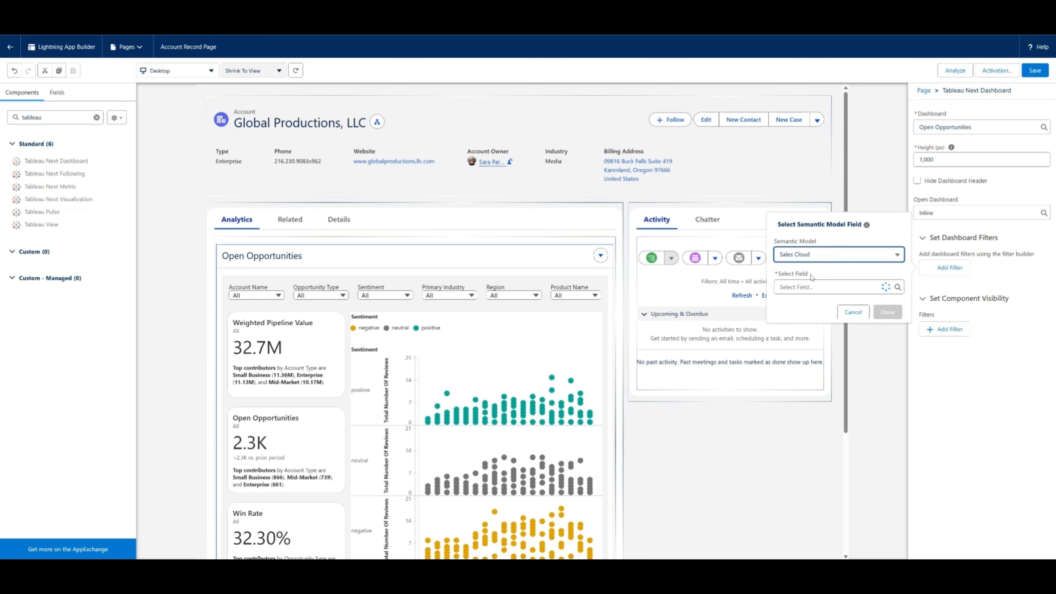
left_click(814, 287)
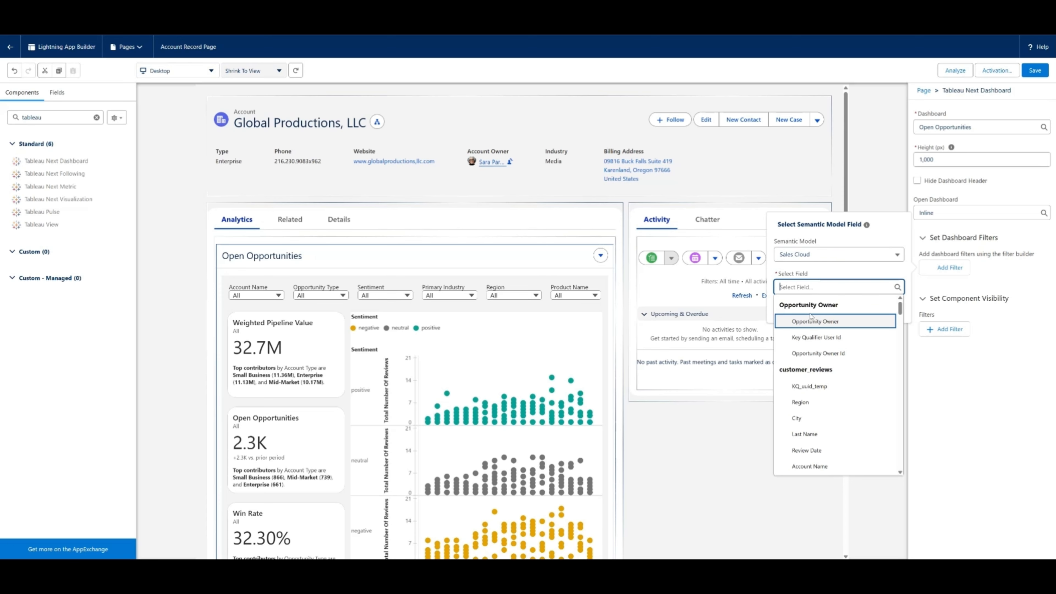
type("Account")
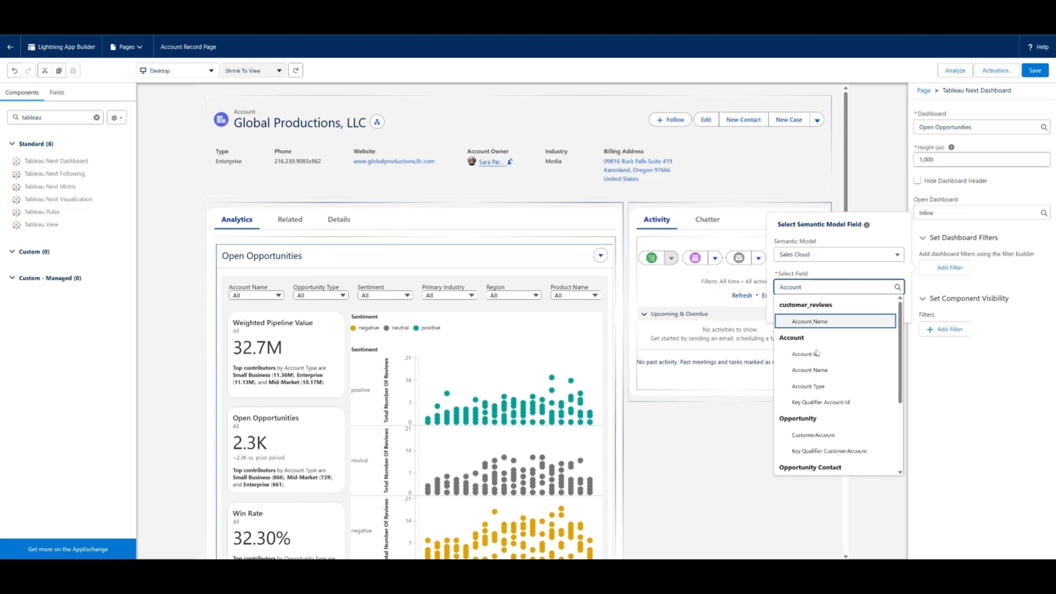
left_click(813, 370)
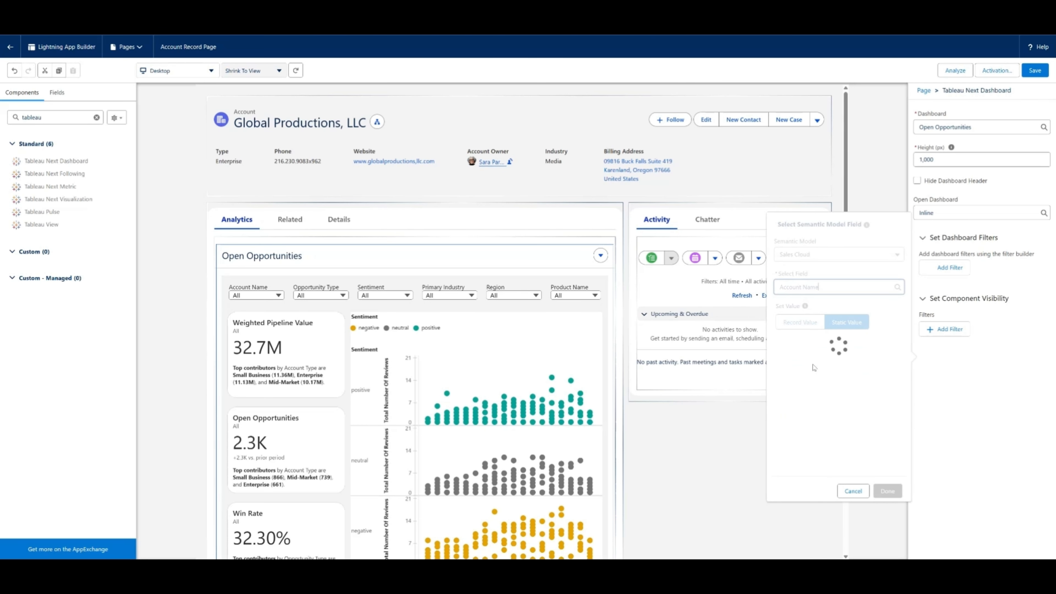
Step: Make the dashboard filter use a record value equal to the record's Account Name field, and finish it
left_click(805, 233)
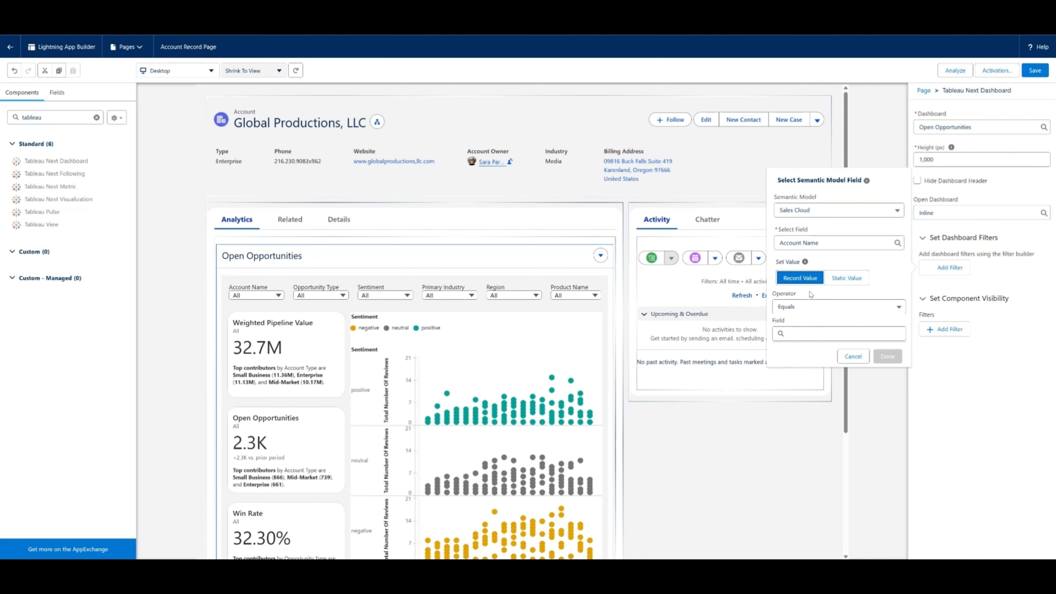
left_click(799, 332)
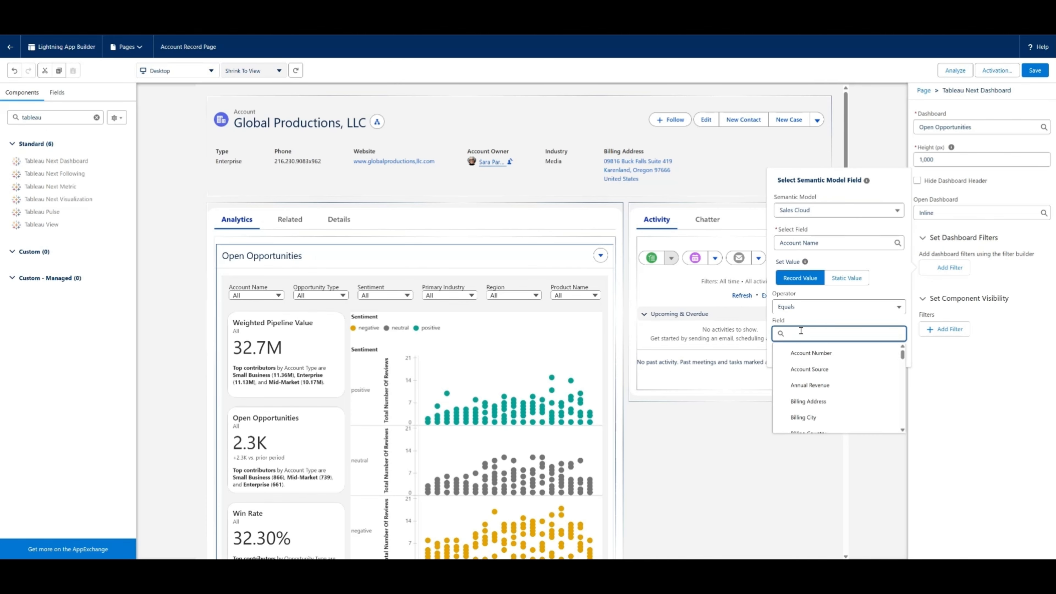
type("Account Nm")
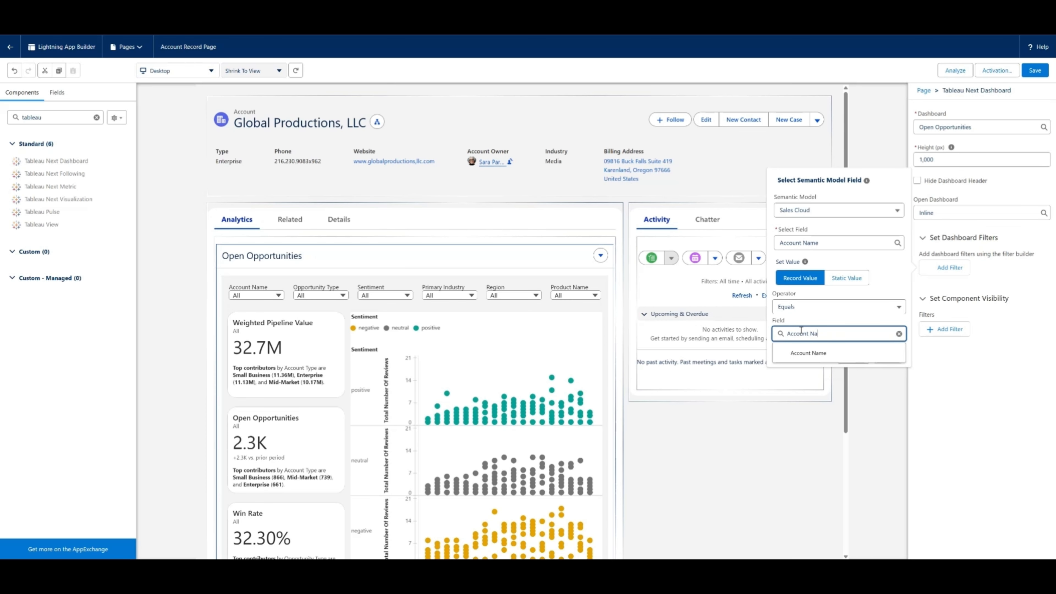
left_click(804, 353)
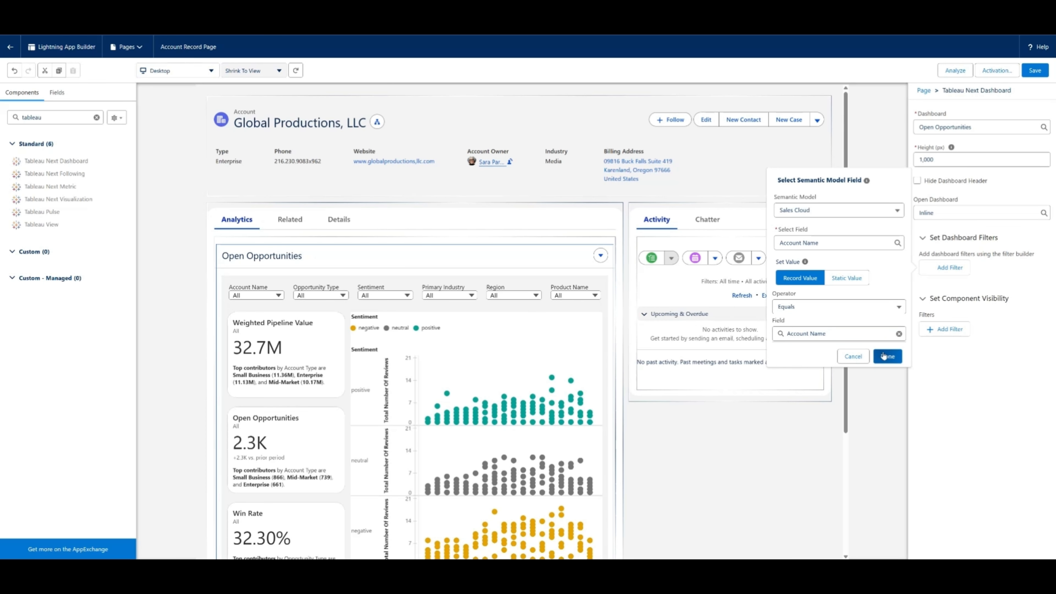
left_click(894, 358)
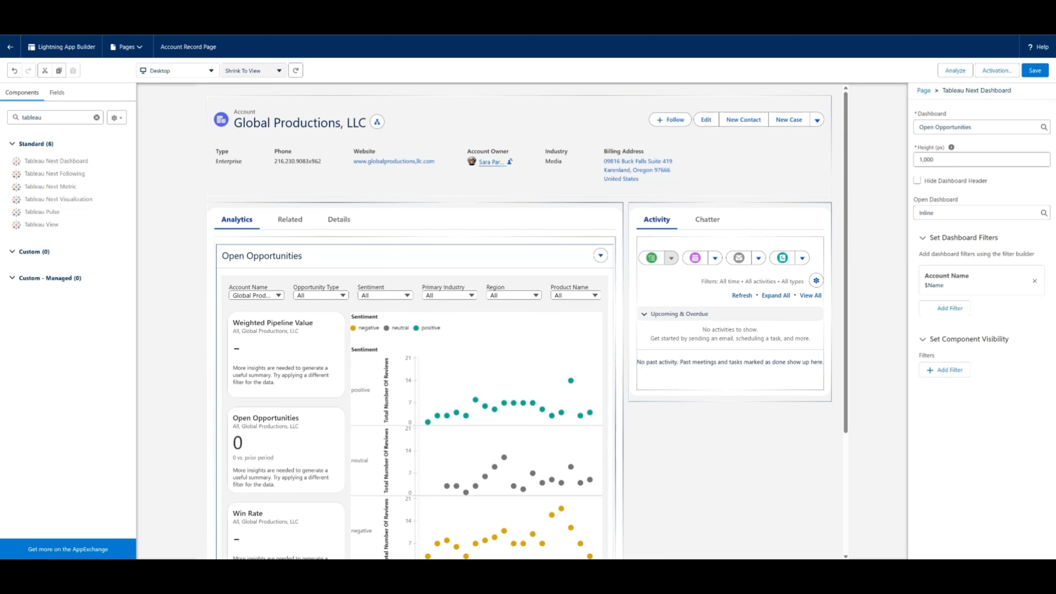
Step: Save the Account Record Page and review its org default and app default activation assignments
left_click(1035, 71)
left_click(998, 72)
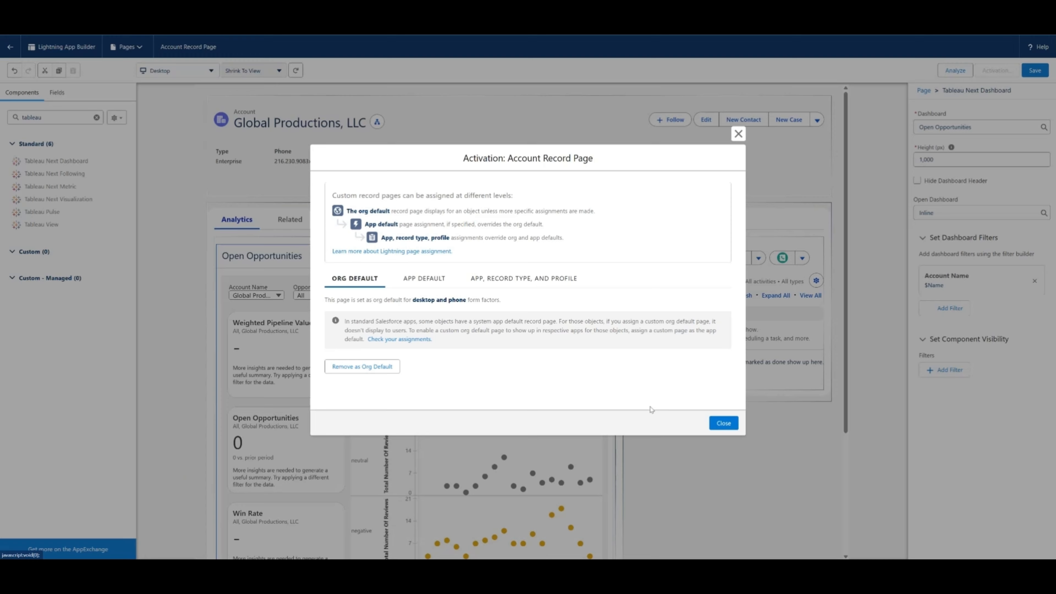
left_click(439, 283)
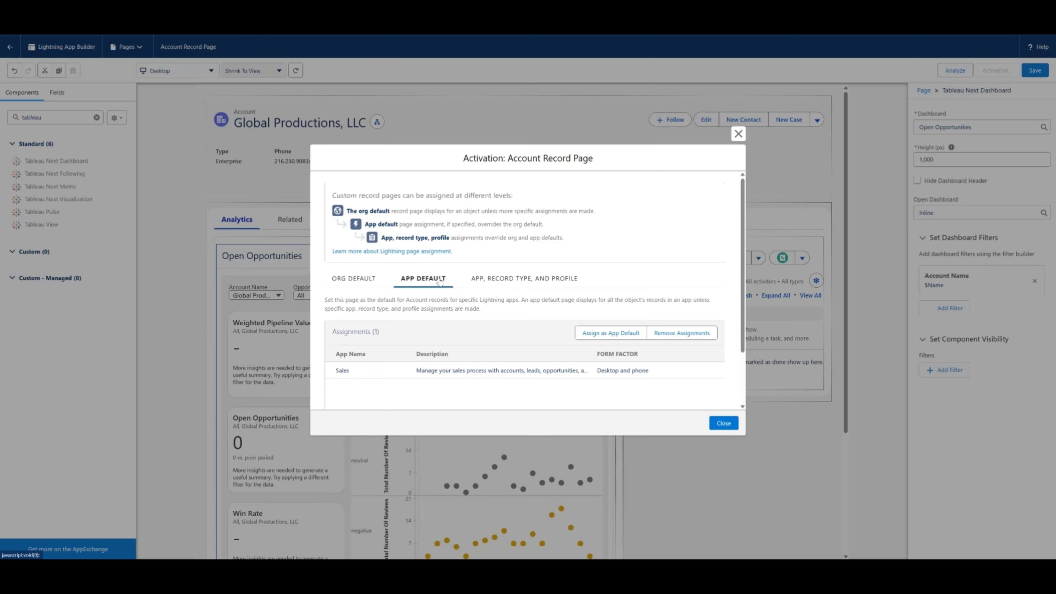
key("Right")
left_click(381, 288)
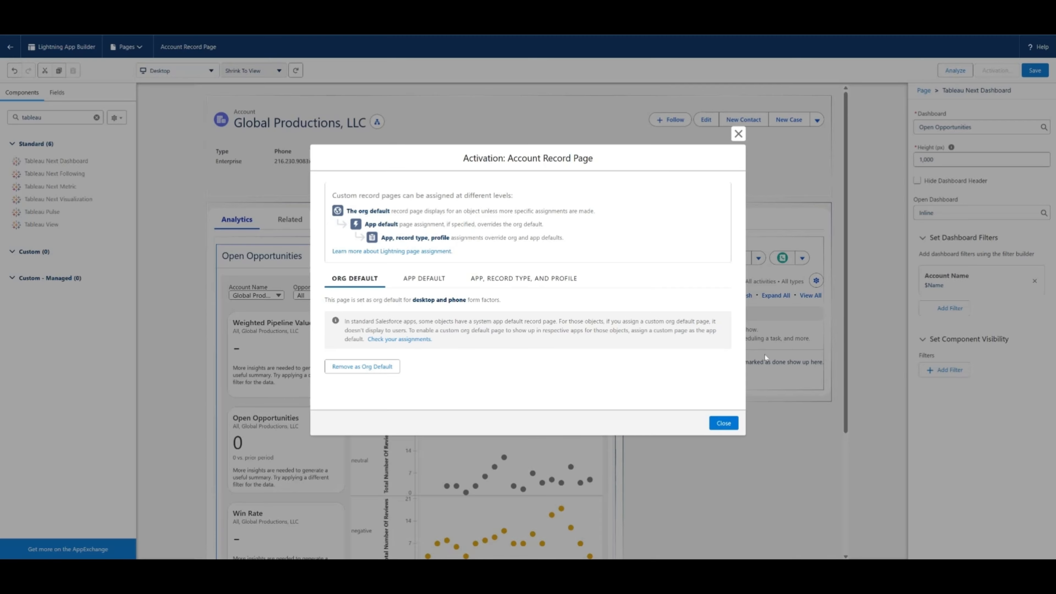
left_click(725, 423)
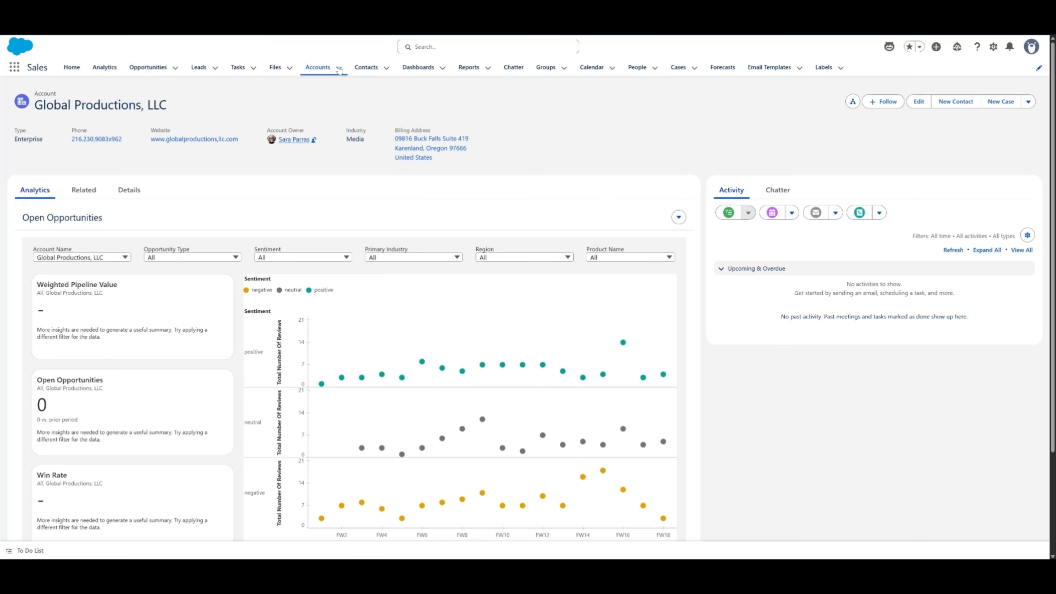
Step: Check the embedded dashboard on the Bright Learning account, and return to the Global Productions, LLC account
left_click(339, 68)
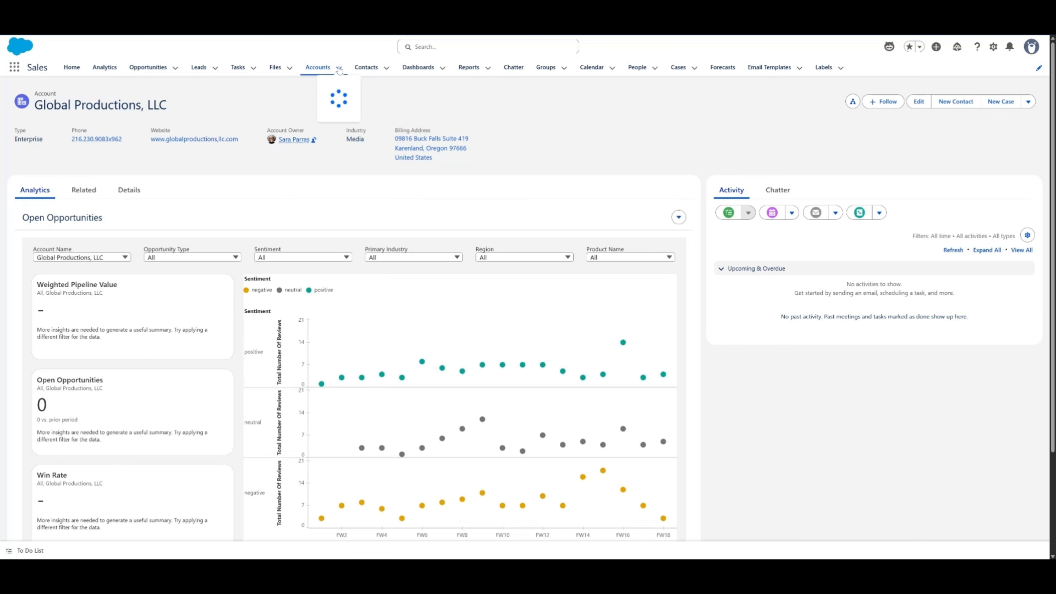
left_click(310, 135)
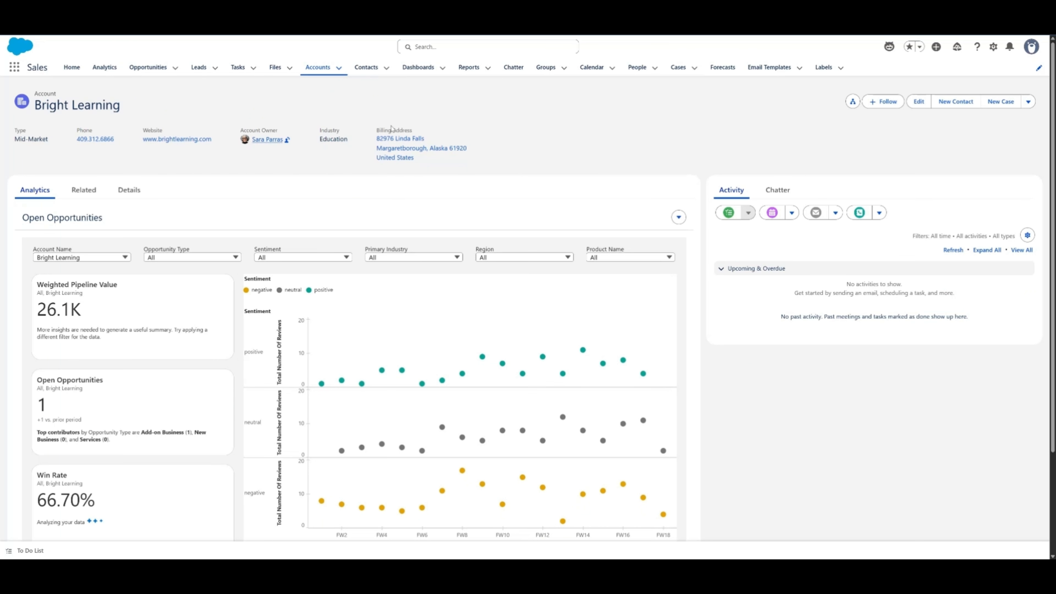
left_click(339, 69)
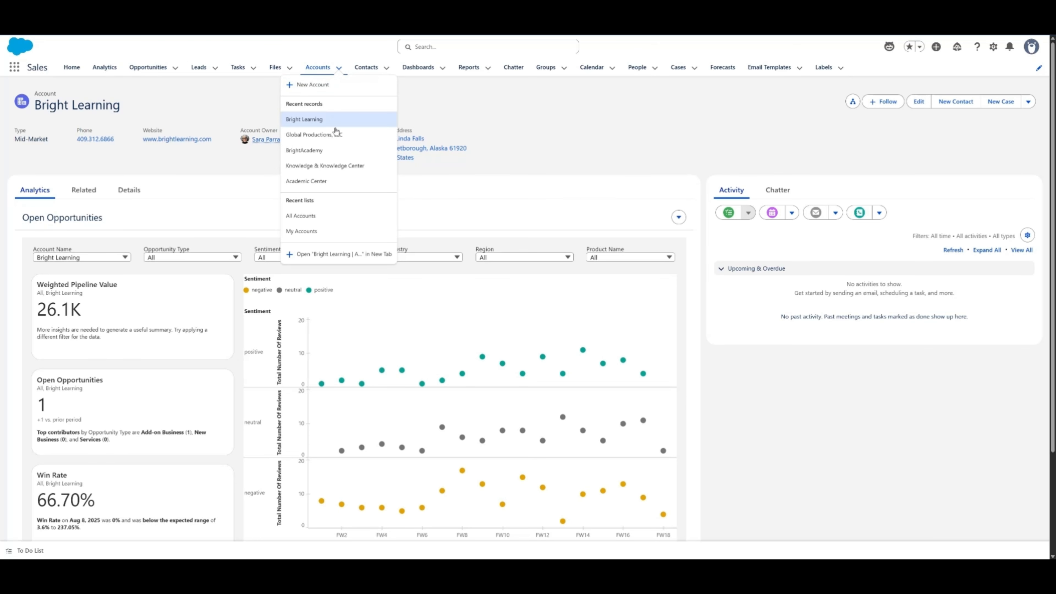
left_click(335, 135)
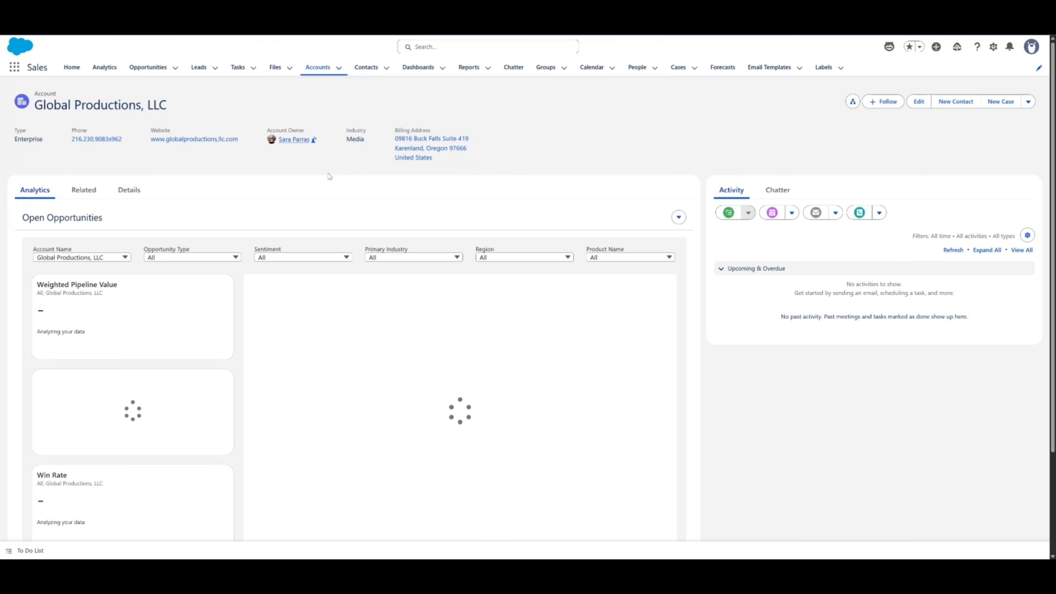
Step: Inspect the details of the positive FW6 and neutral FW9 review marks in the embedded sentiment chart
mouse_move(422, 362)
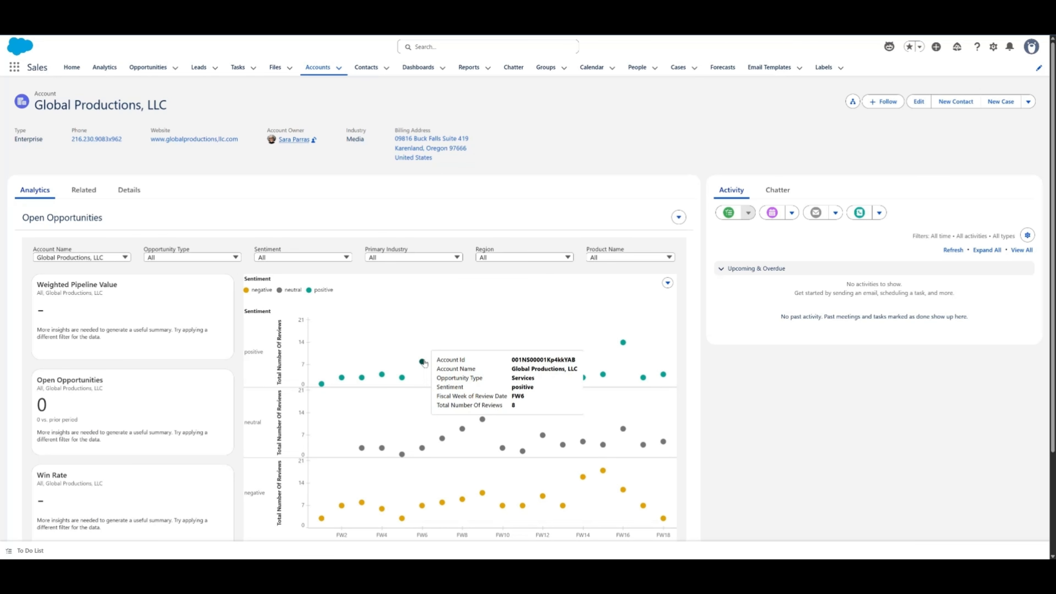
left_click(483, 421)
left_click(482, 421)
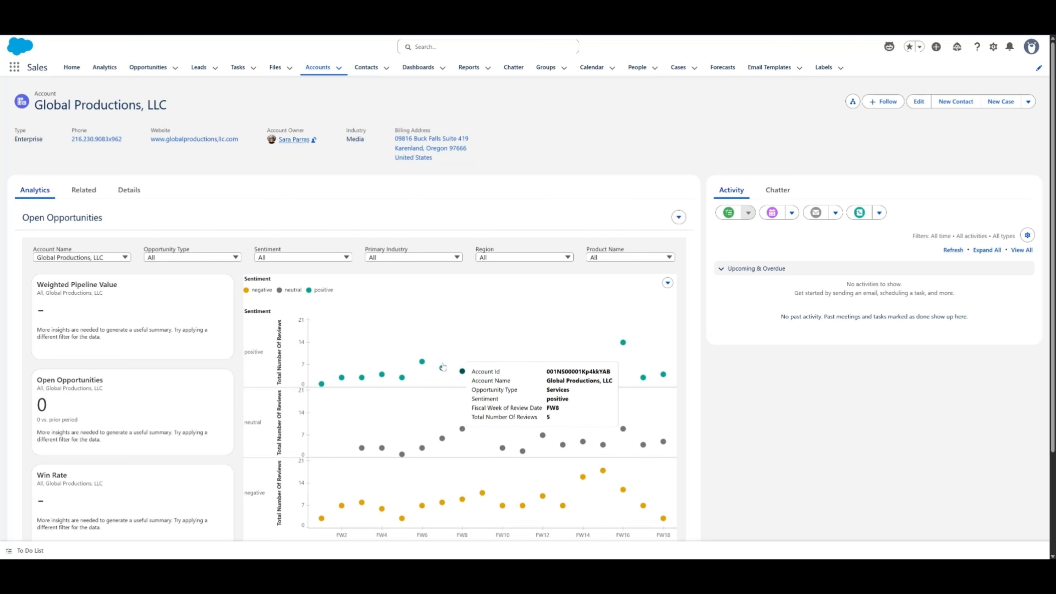
left_click(422, 362)
left_click(421, 362)
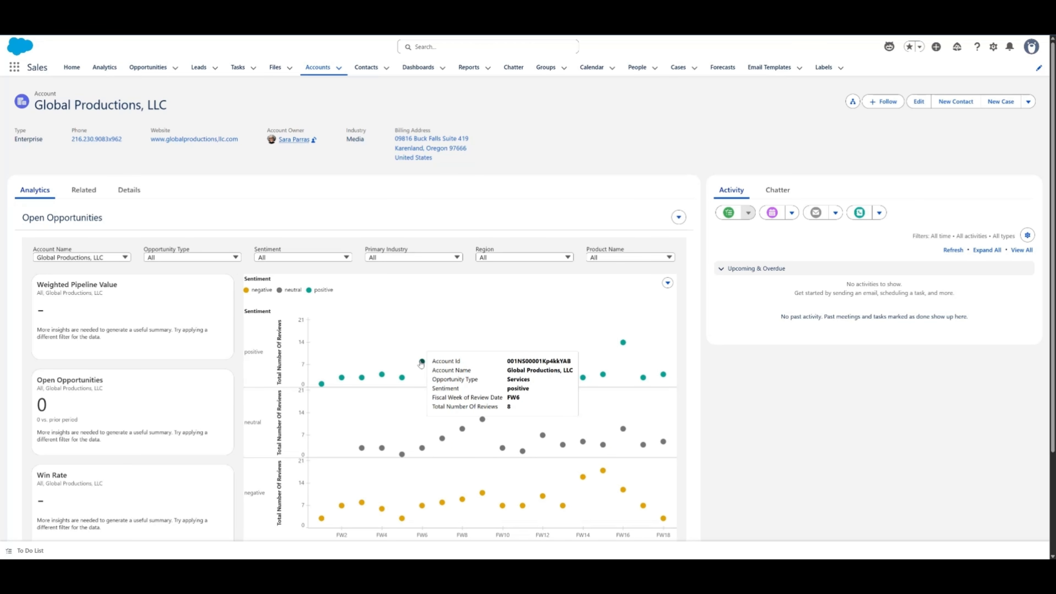